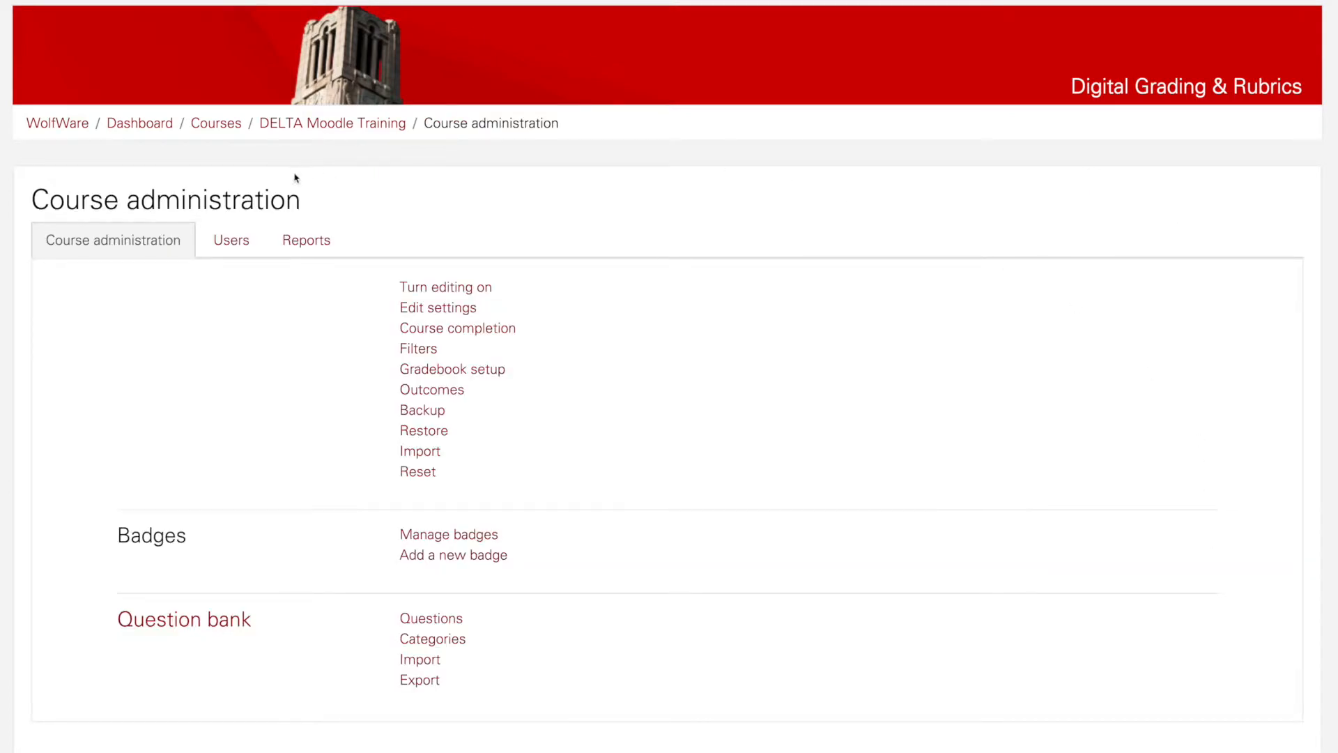
Create a grouping named "Example Forum Grouping" in the course's group management area and save it
click(241, 252)
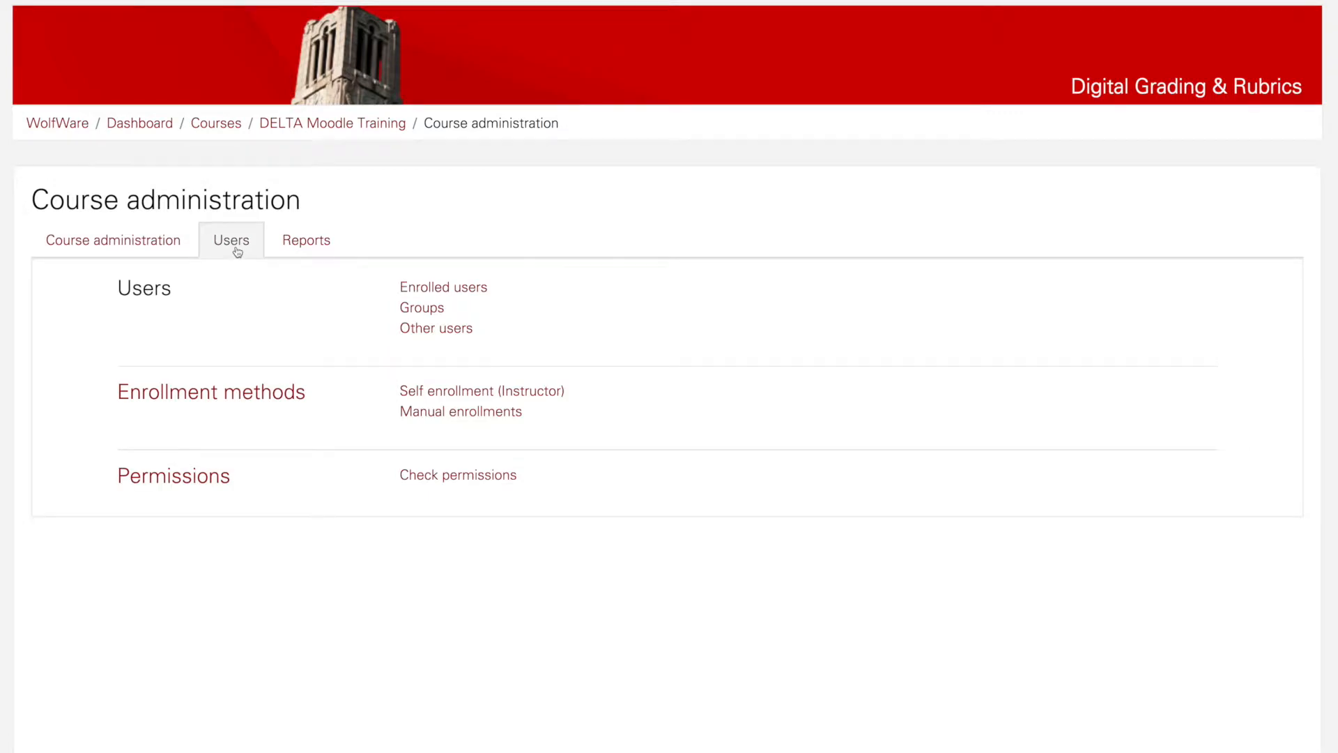
click(432, 312)
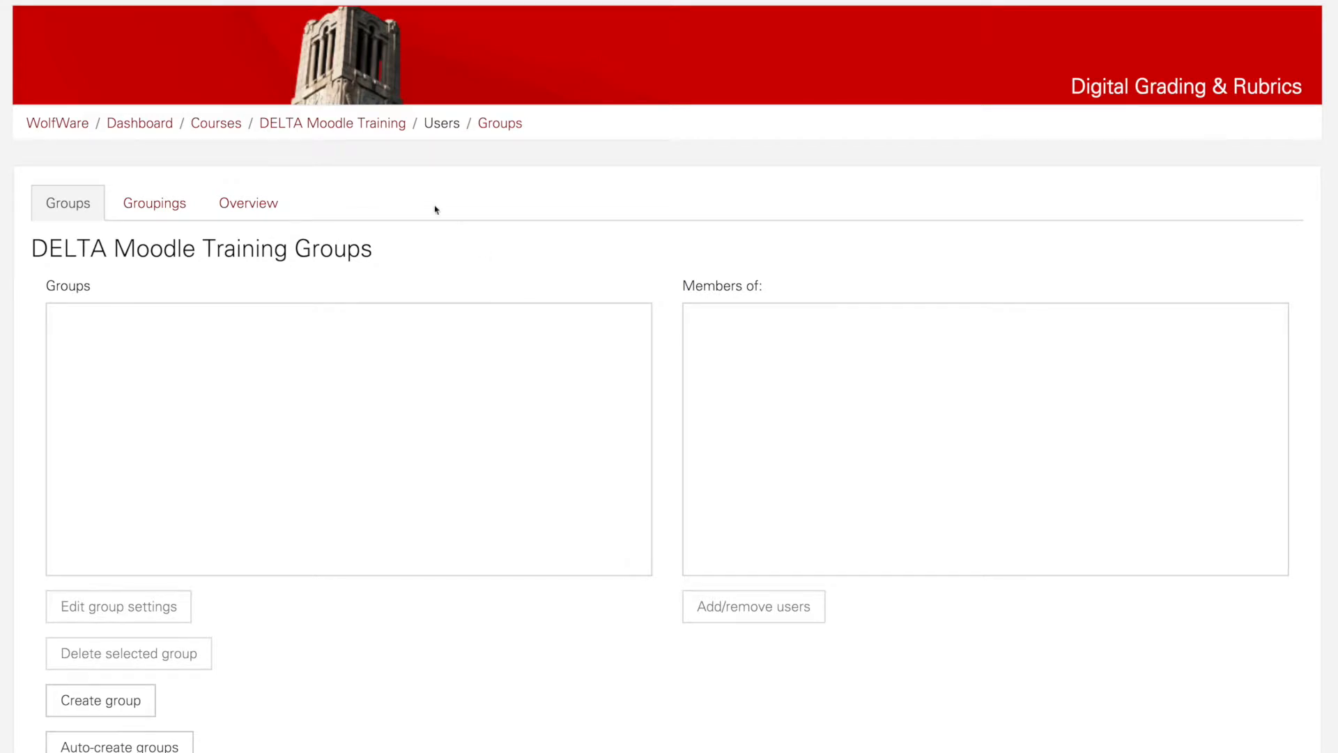
click(154, 203)
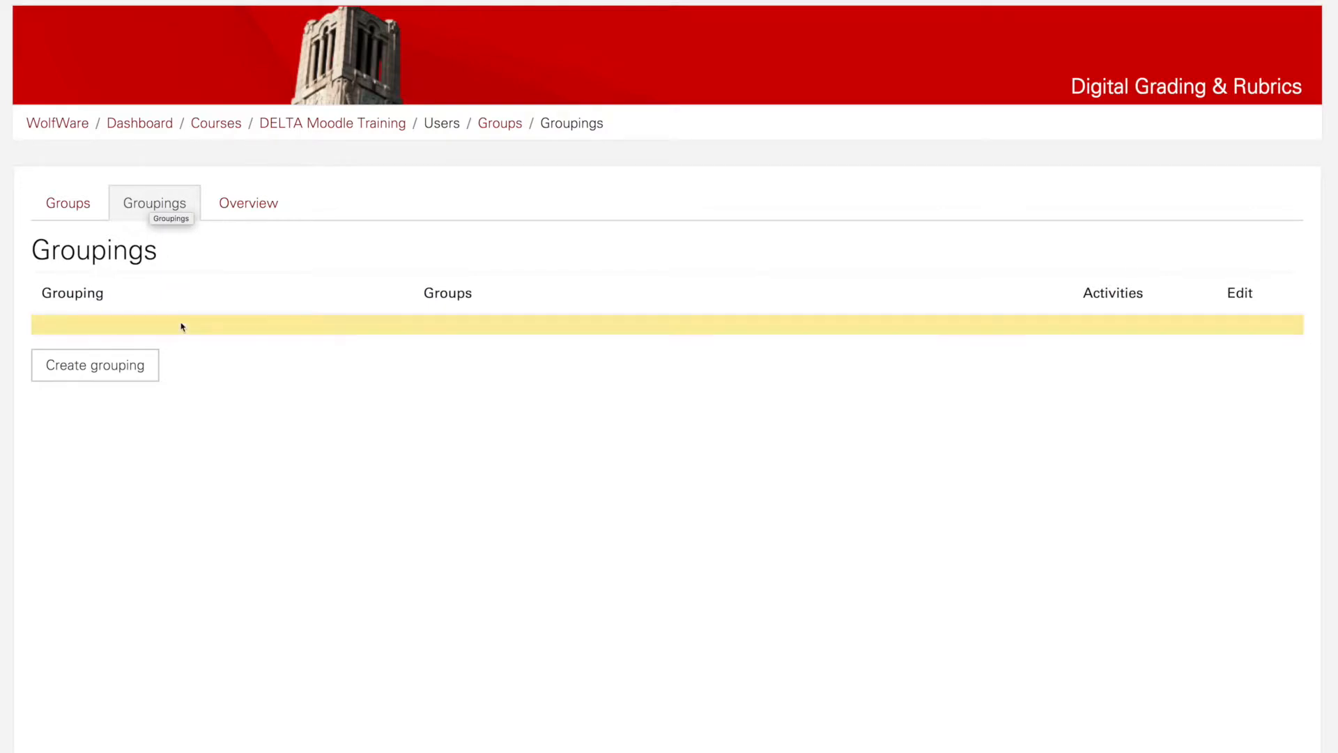
click(142, 368)
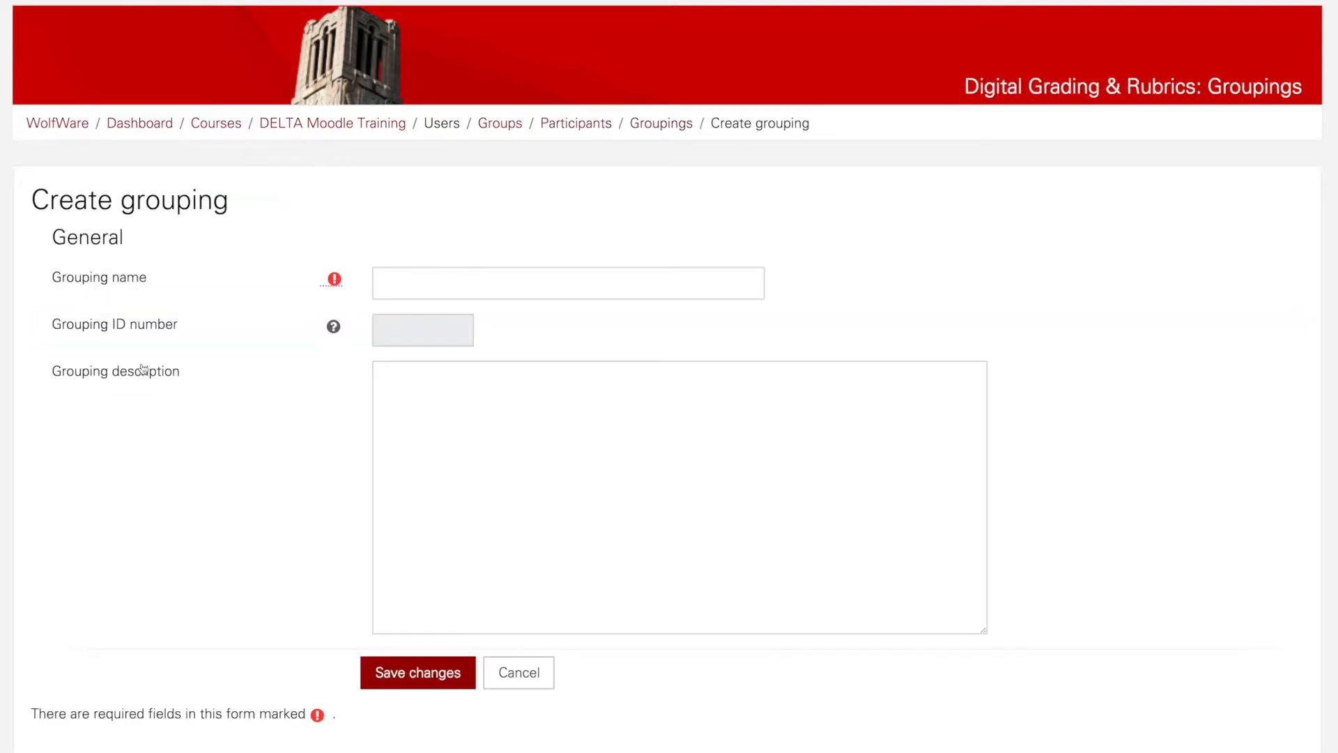
click(397, 283)
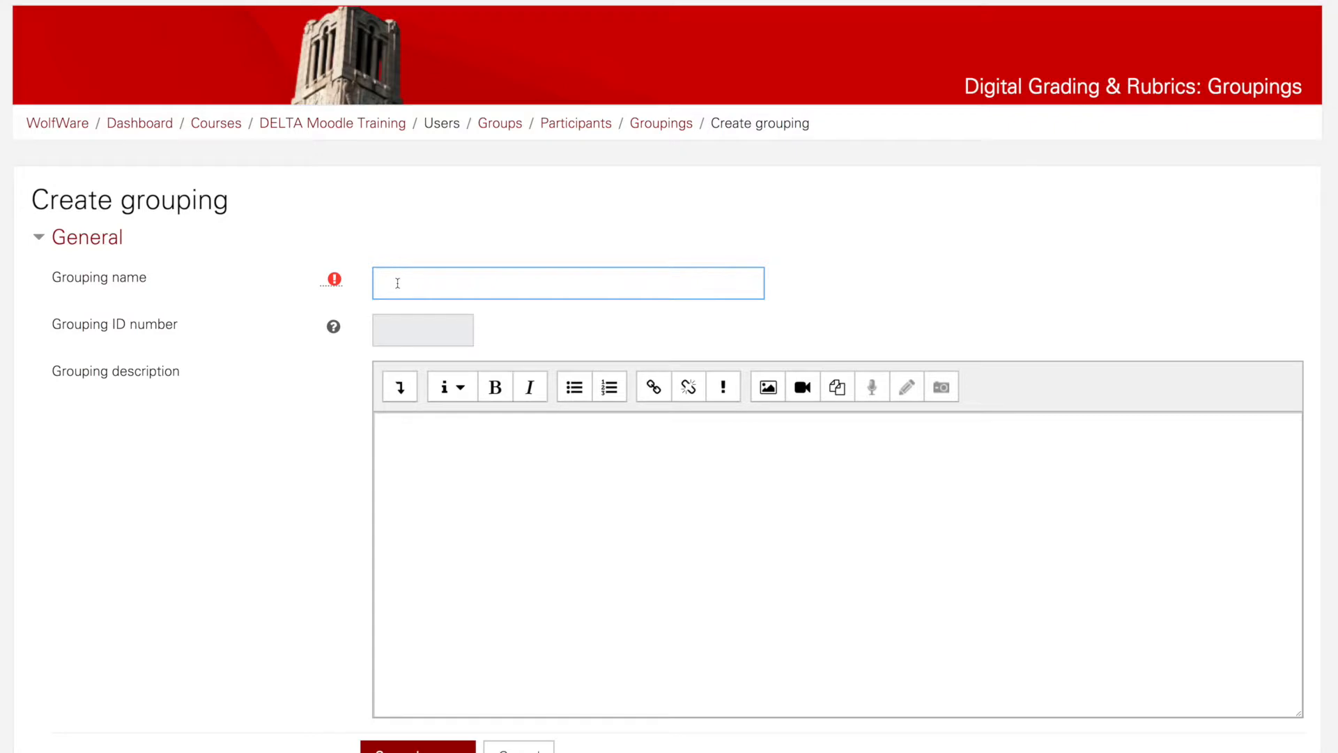
text(Example Forum Grouping)
scroll(670, 377, down, 2)
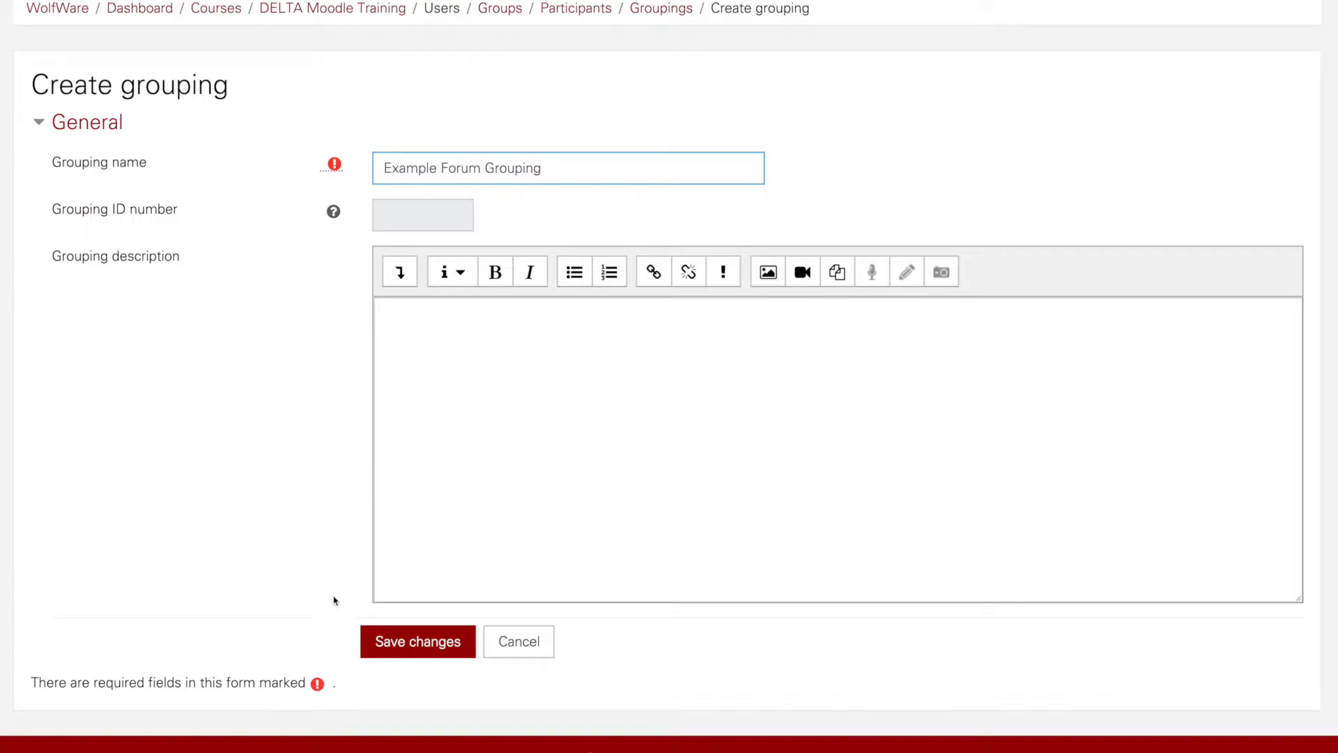
click(416, 643)
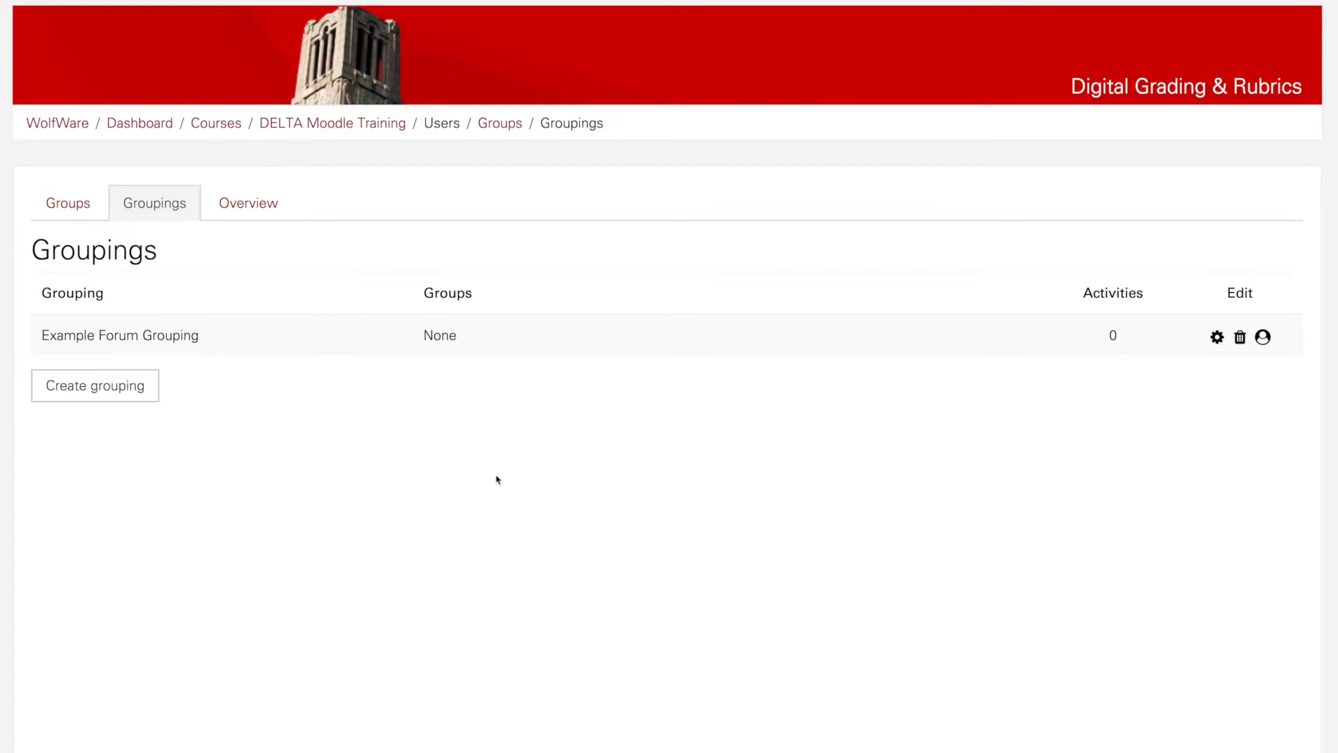
Create a course group named "Section 001" and save it
click(81, 213)
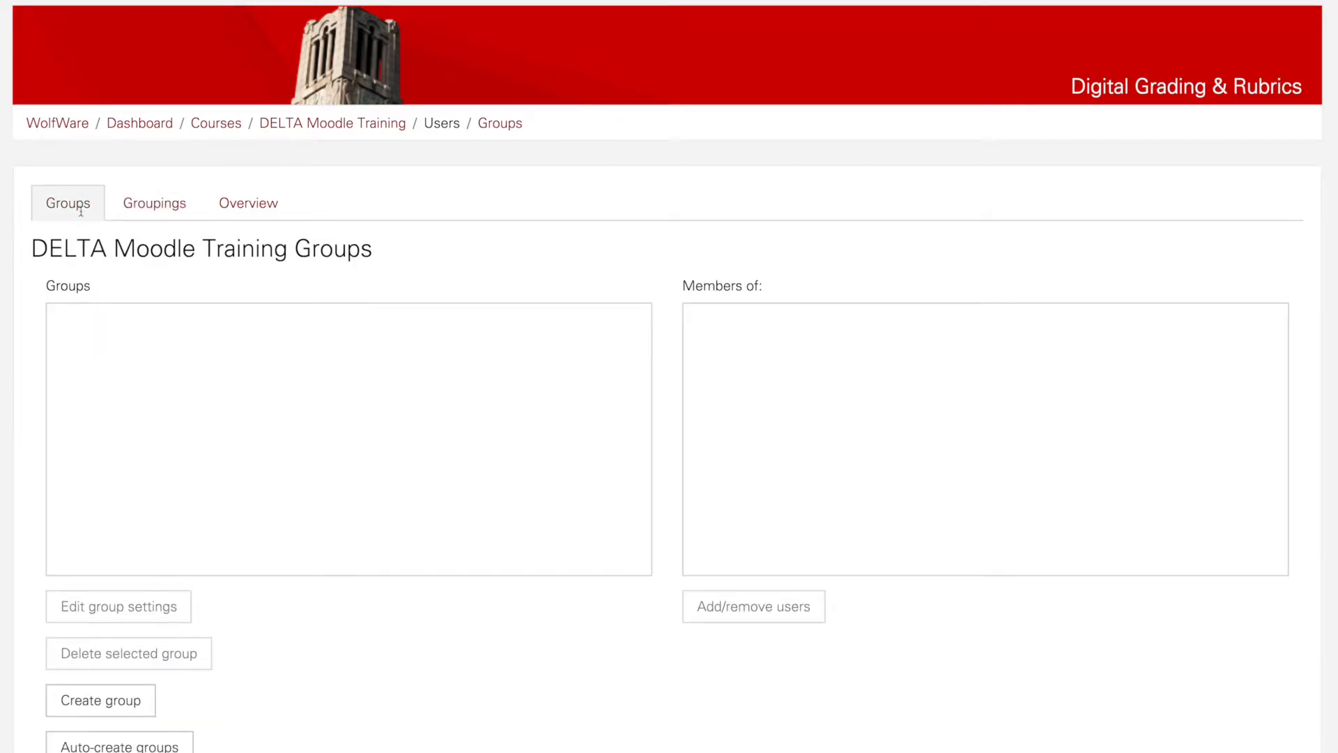
scroll(83, 241, down, 3)
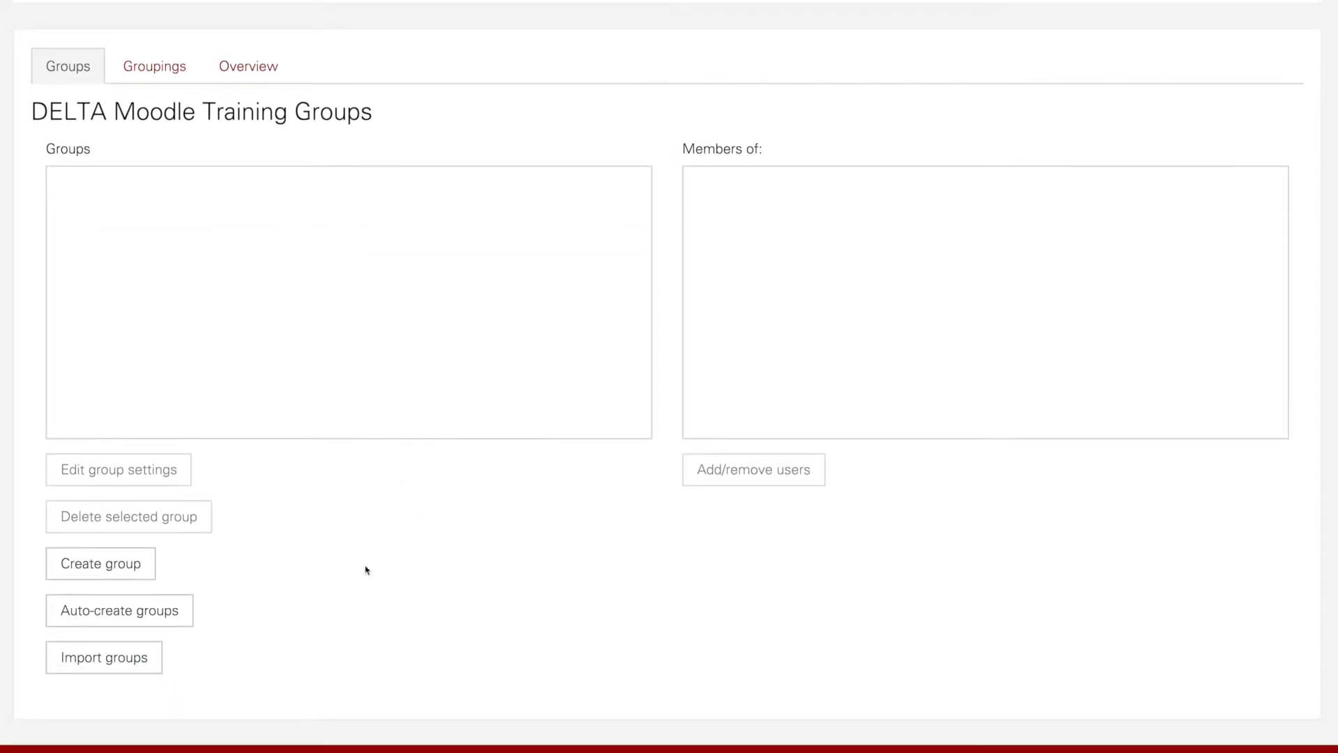
click(108, 577)
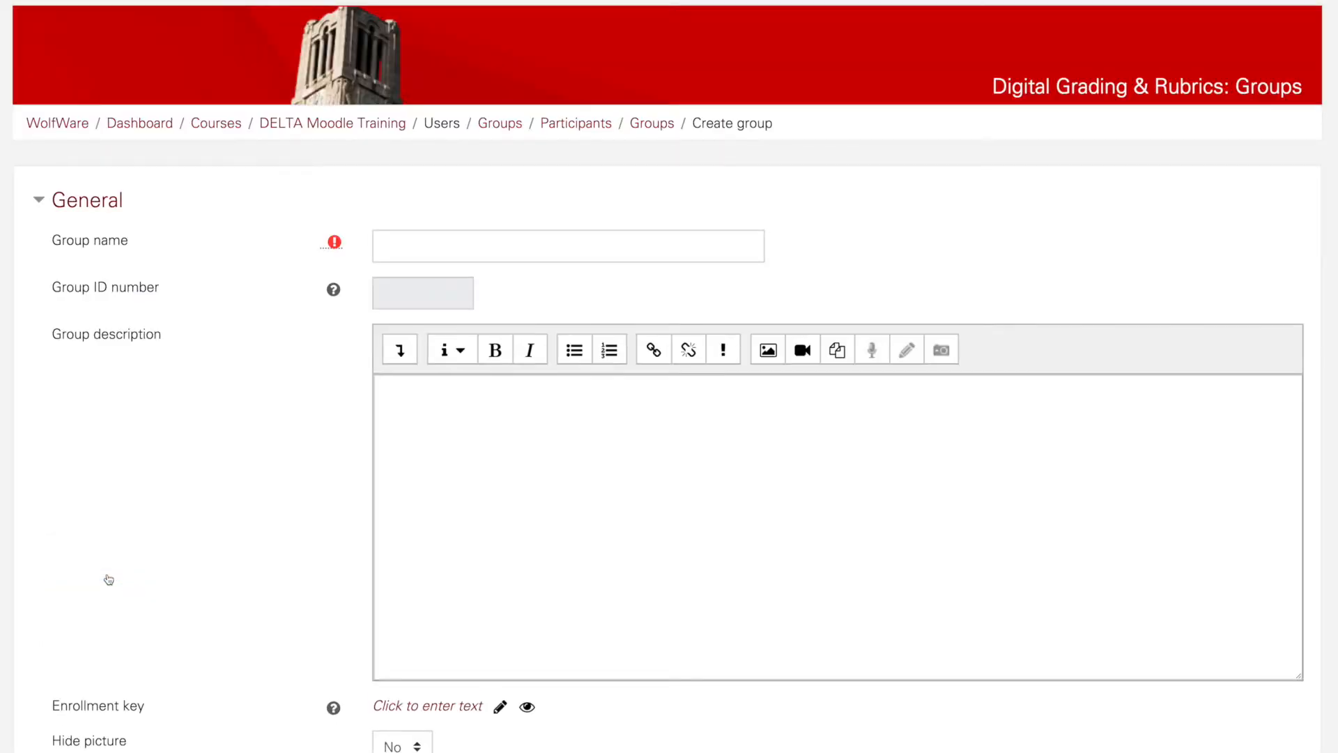
click(415, 249)
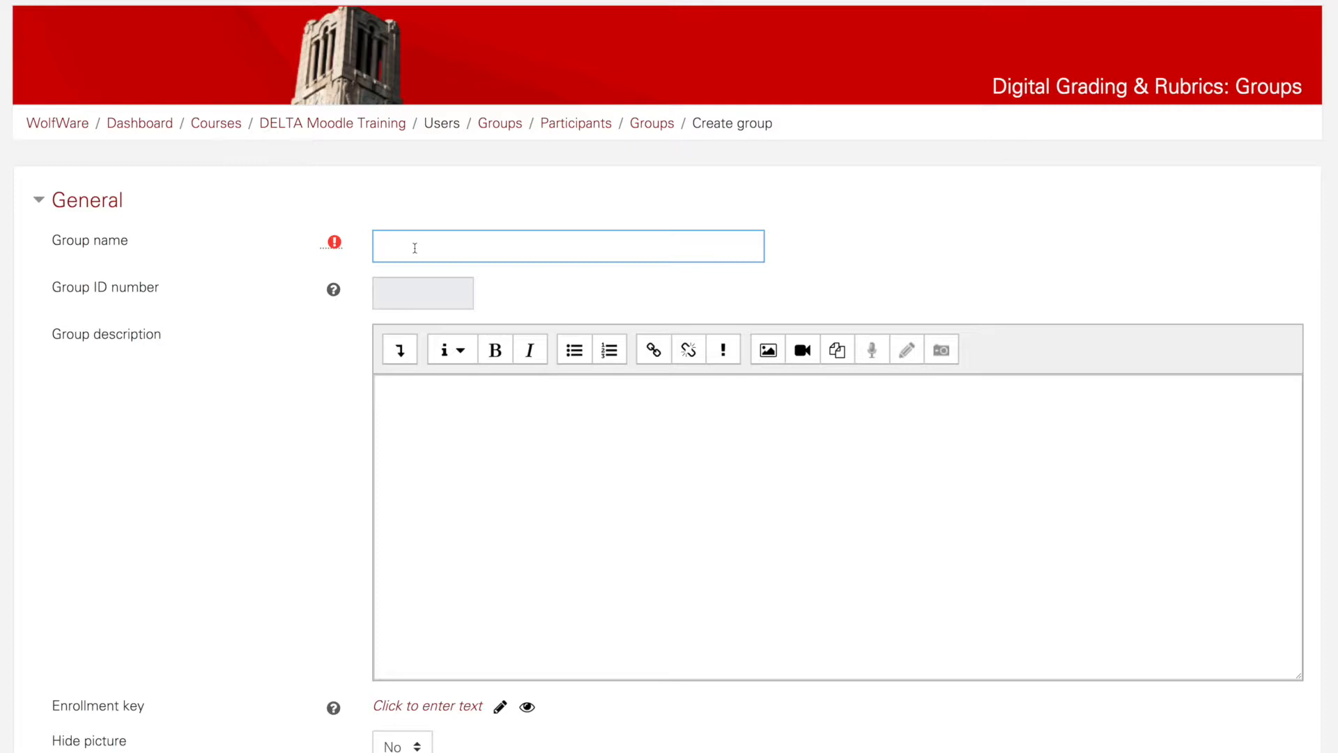
text(Group A)
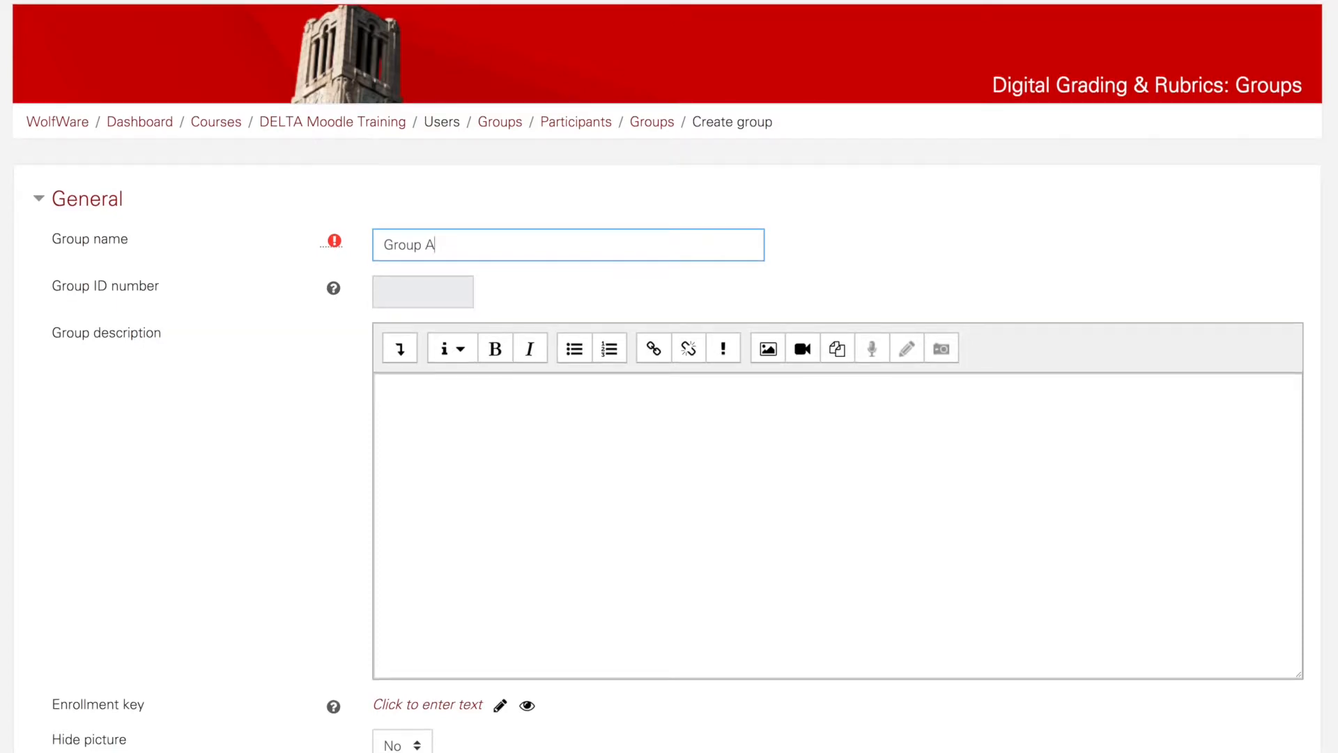
drag(433, 243, 353, 235)
text(Section 001)
scroll(669, 376, down, 3)
scroll(669, 376, down, 2)
scroll(435, 593, down, 1)
click(435, 593)
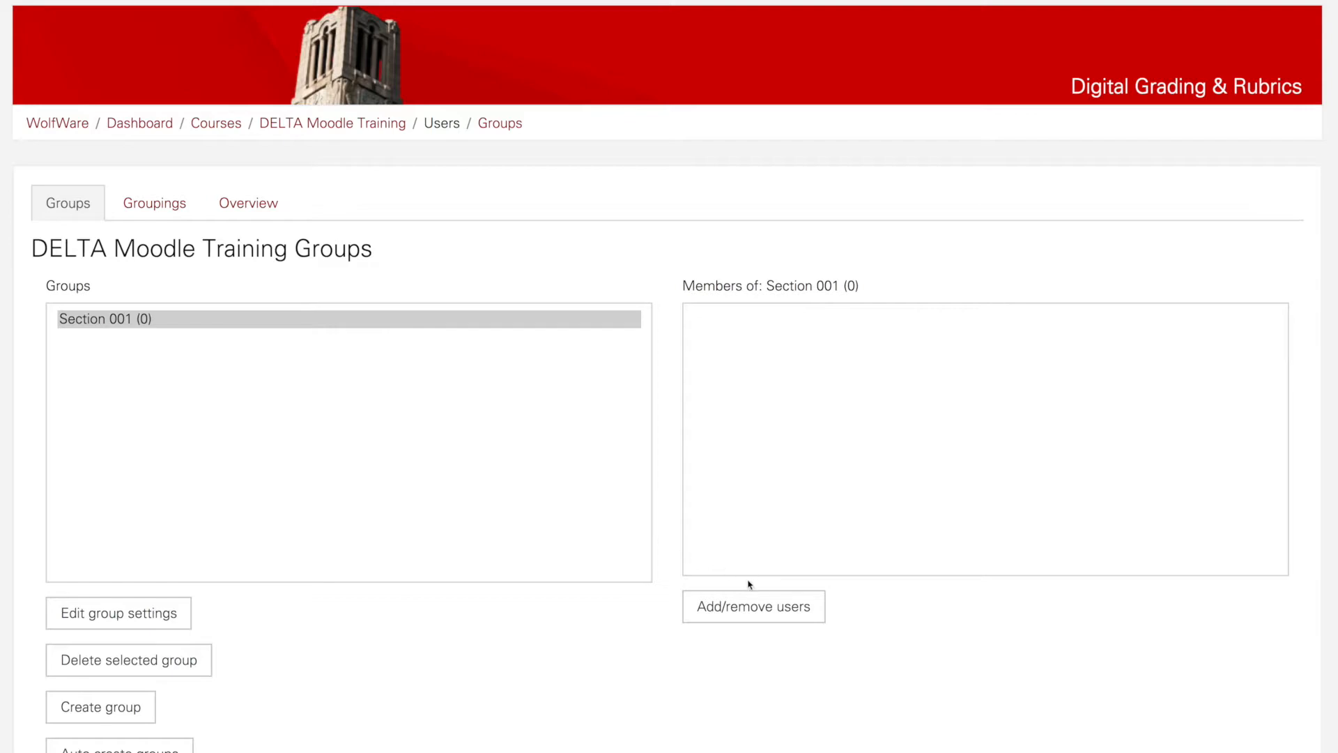
Add three students to the Section 001 group one at a time and return to the groups overview
click(778, 615)
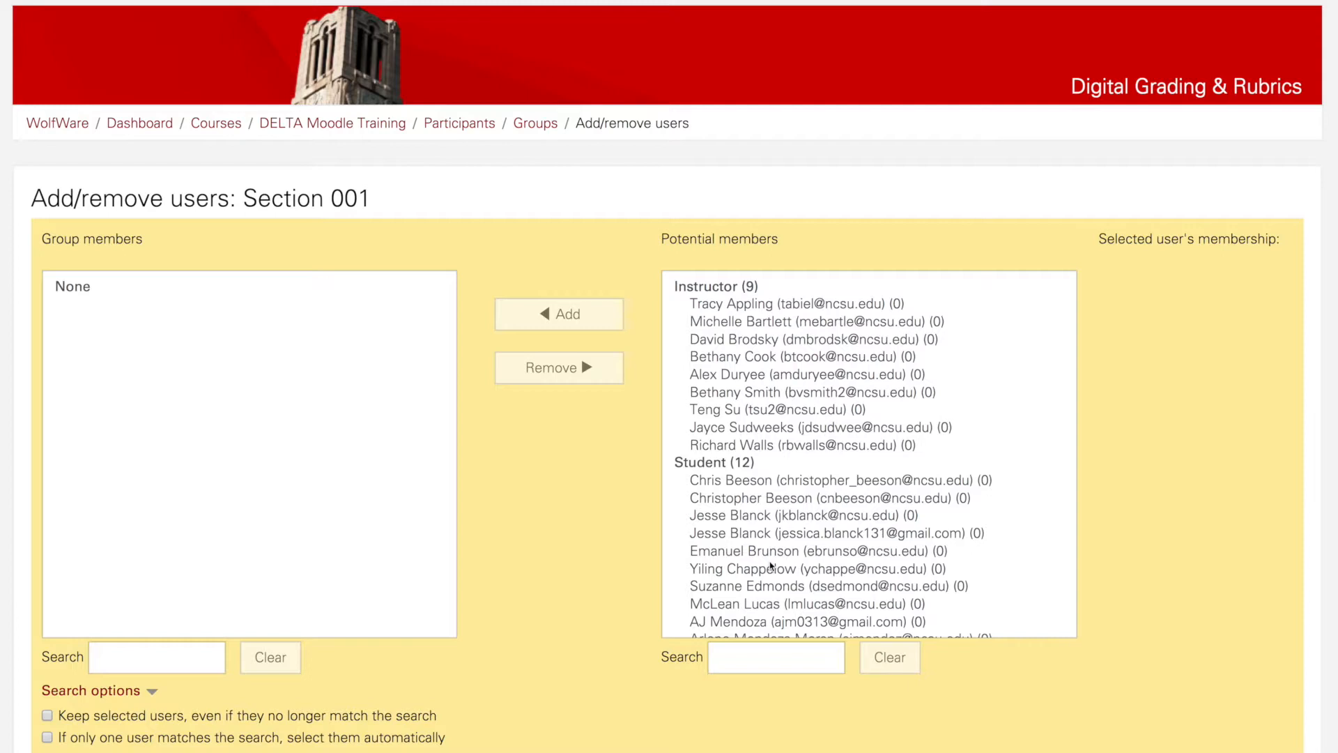
scroll(771, 566, down, 3)
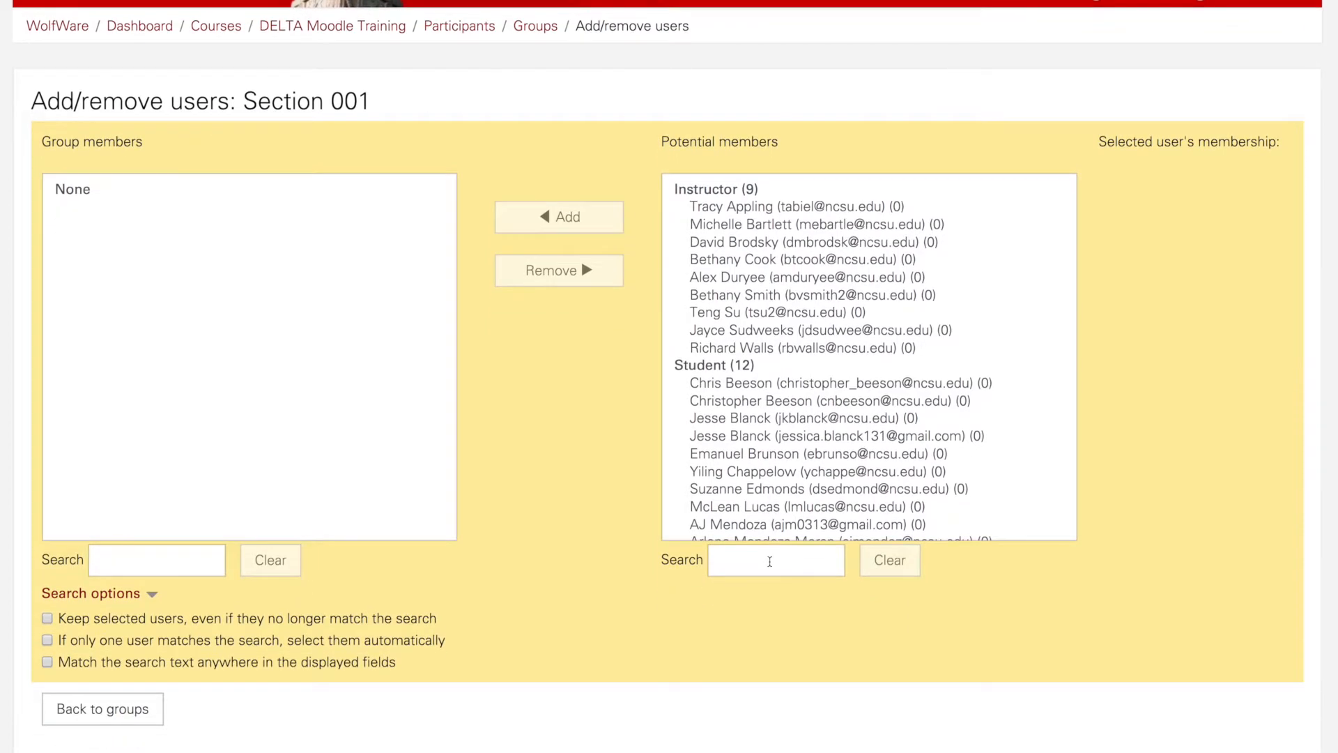
scroll(769, 561, up, 3)
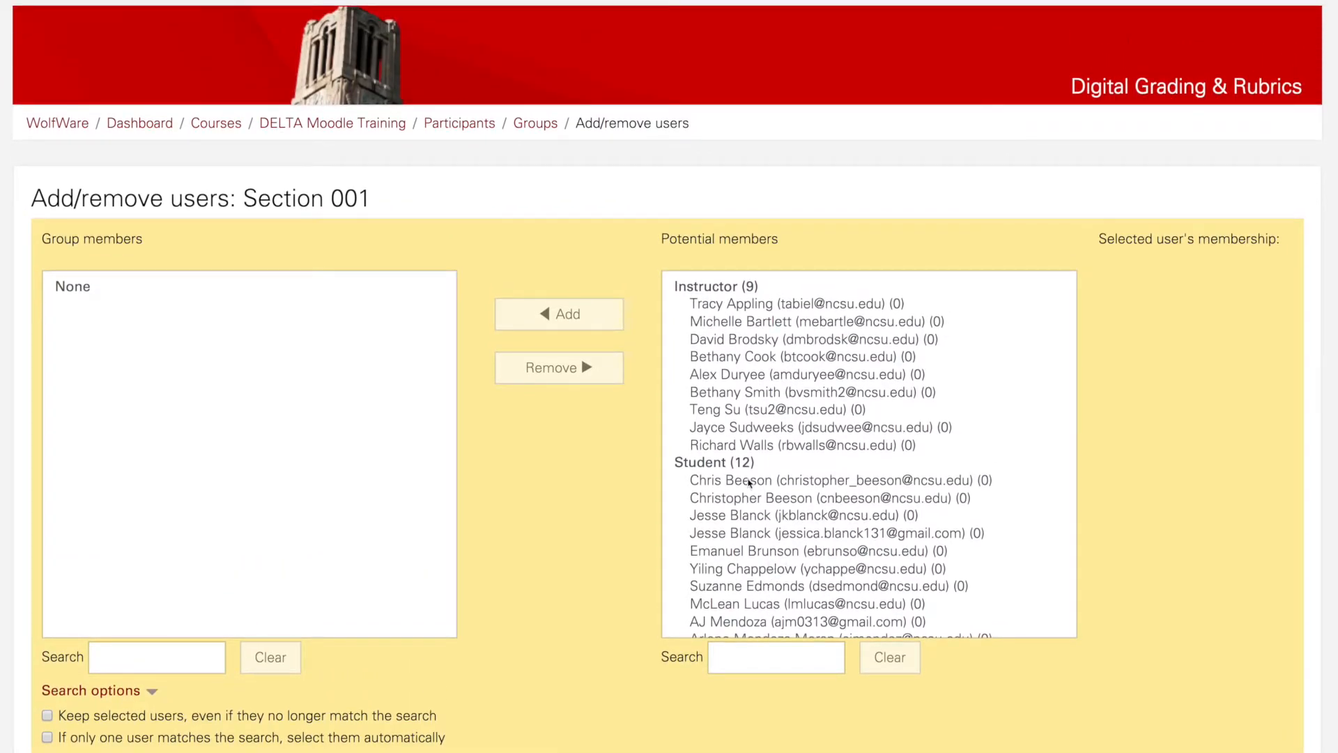
click(753, 481)
click(567, 313)
click(723, 497)
click(564, 313)
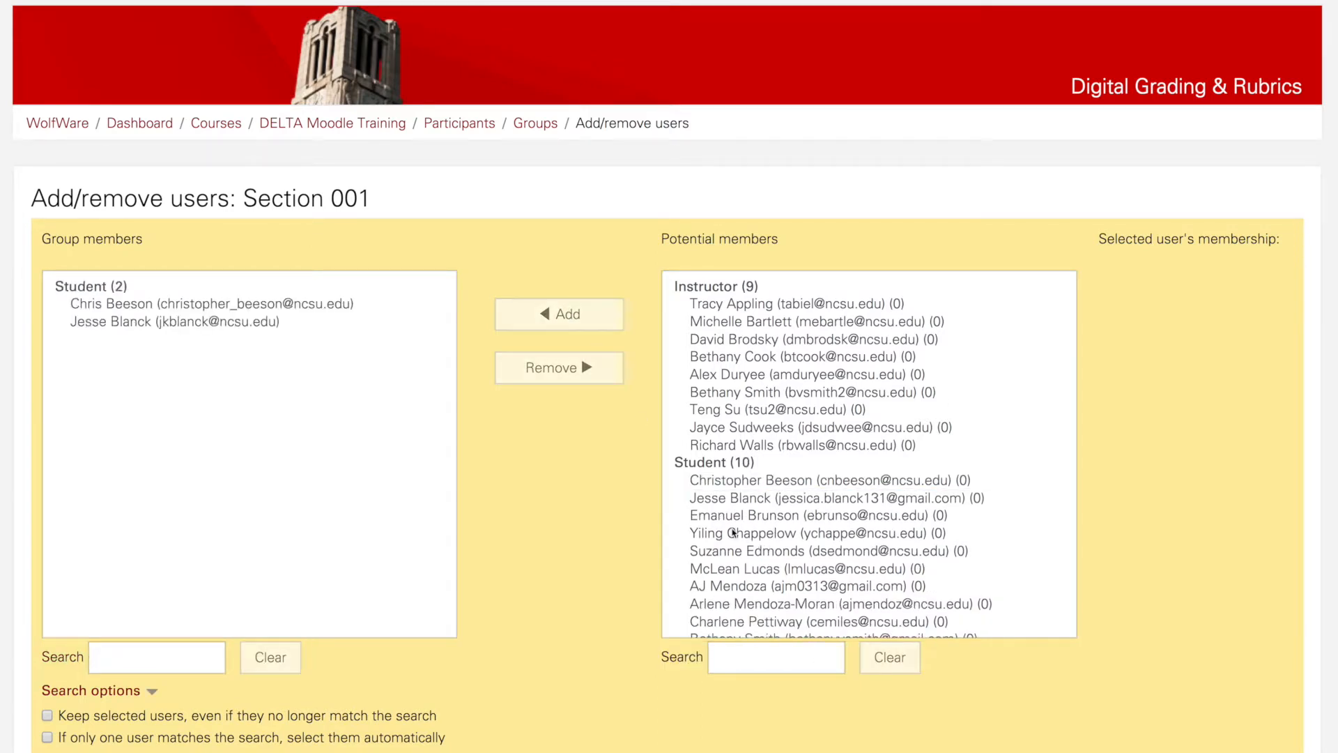
click(737, 534)
click(528, 327)
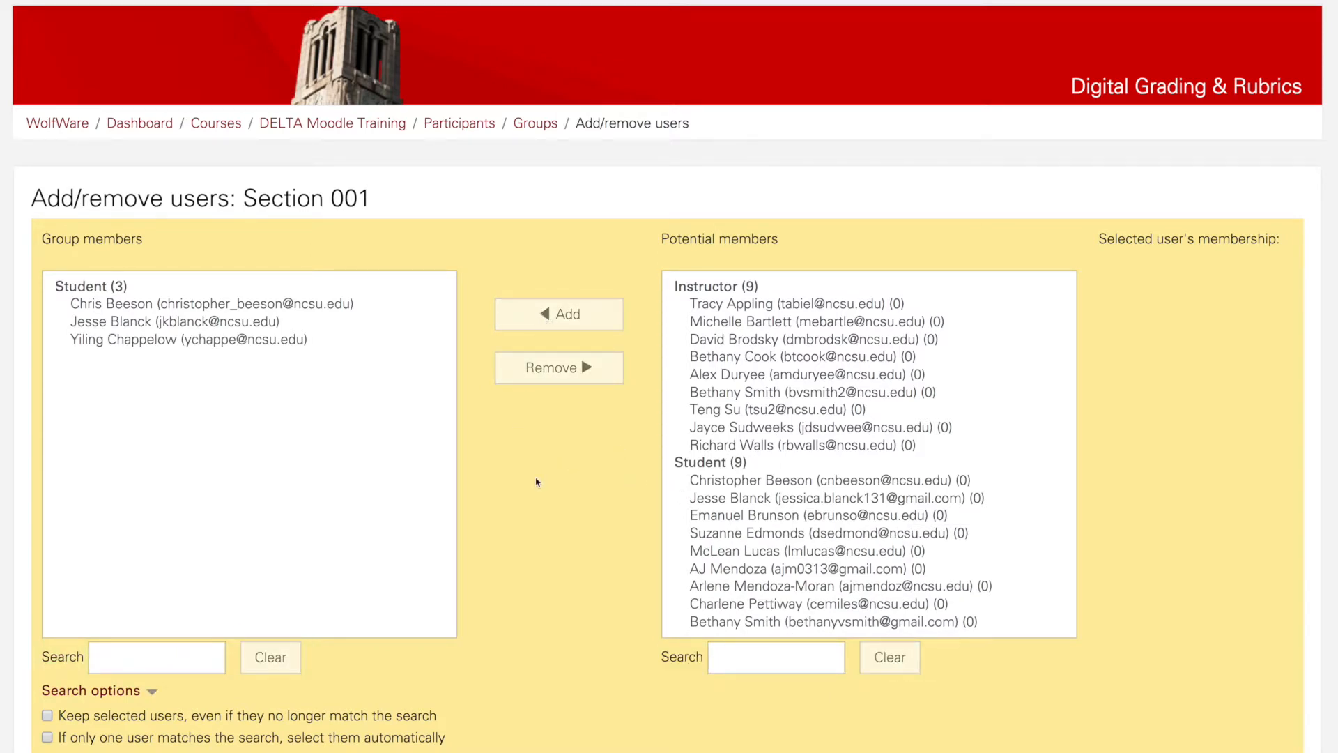
scroll(538, 482, down, 3)
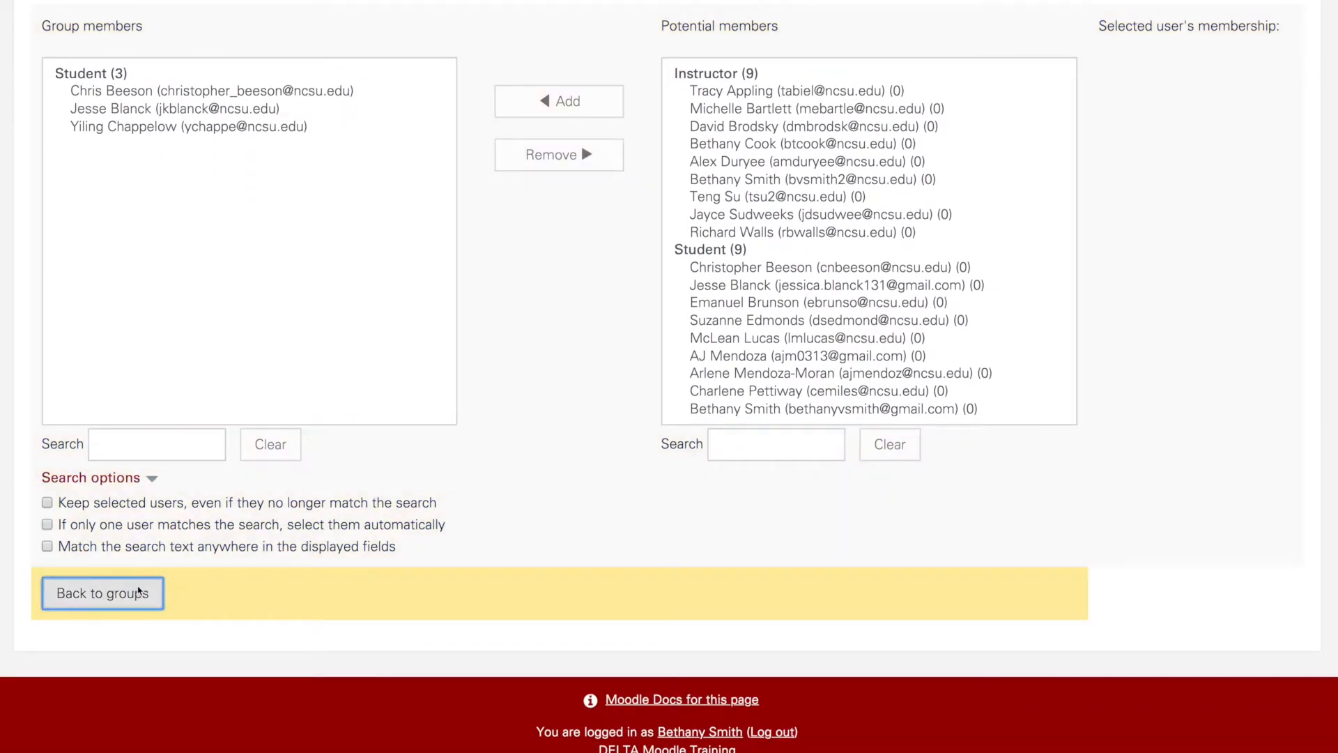
click(138, 592)
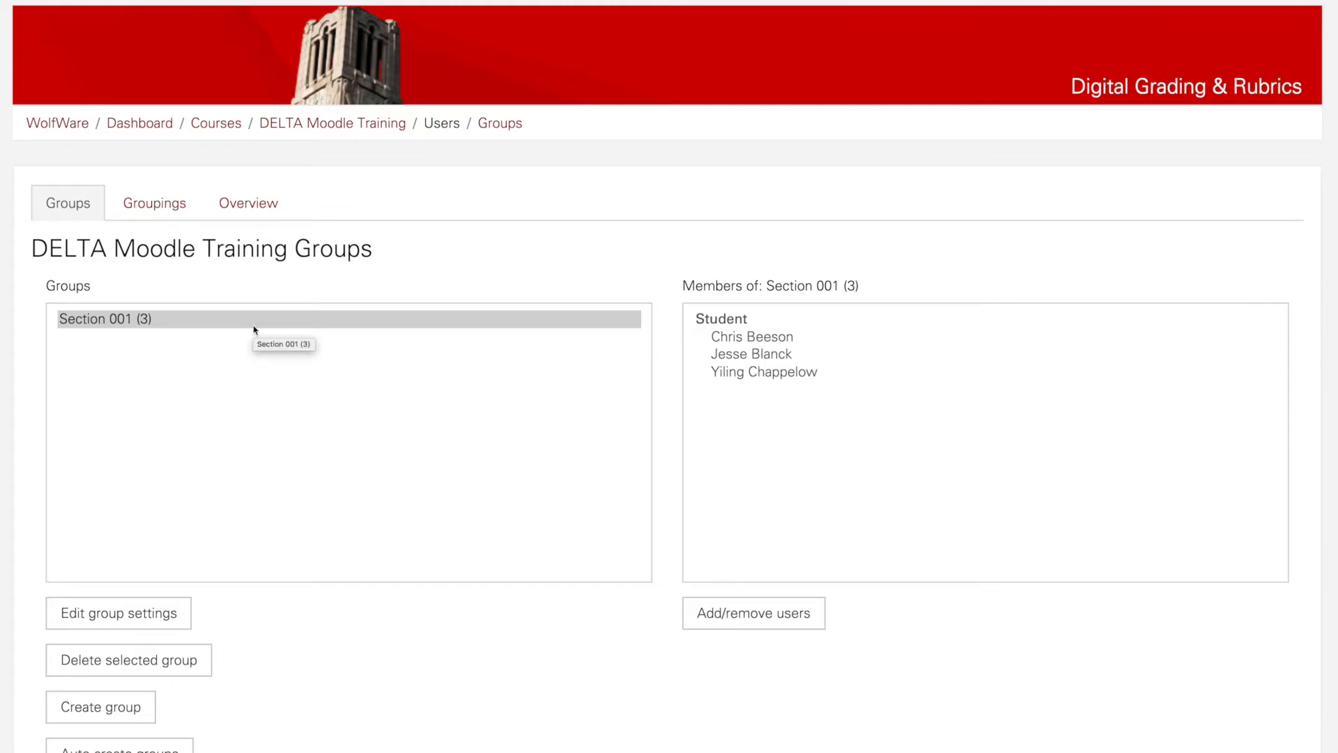
Examine the auto-create groups form, including the naming scheme help and the choices for basing creation, and return to the groups page without creating any
scroll(255, 329, down, 3)
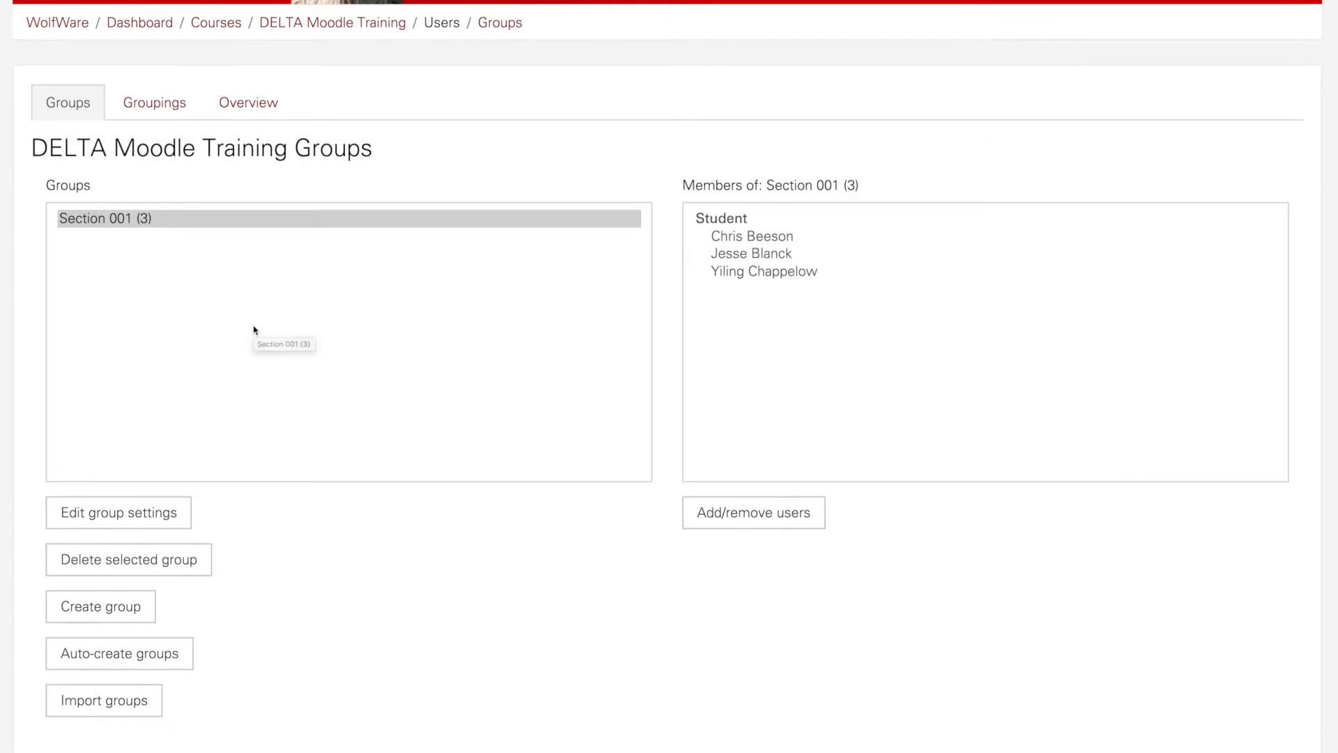
click(167, 653)
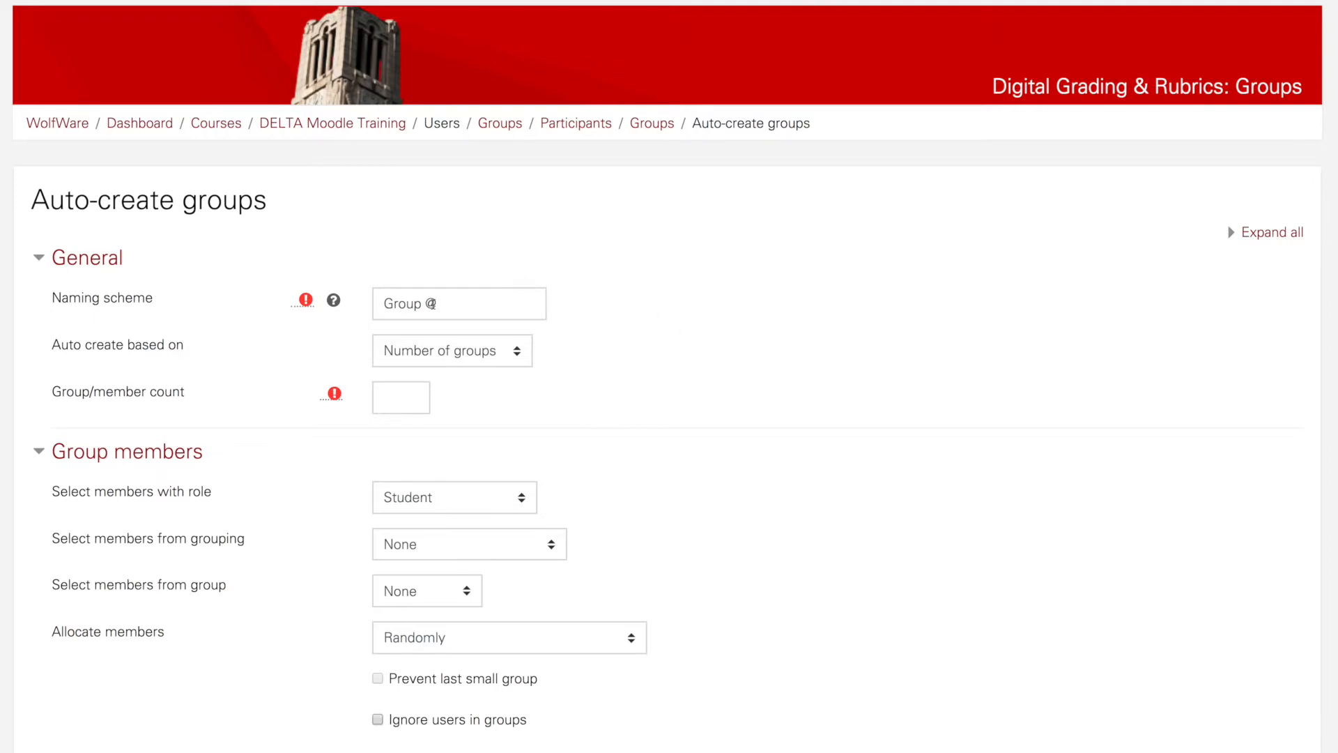
click(334, 300)
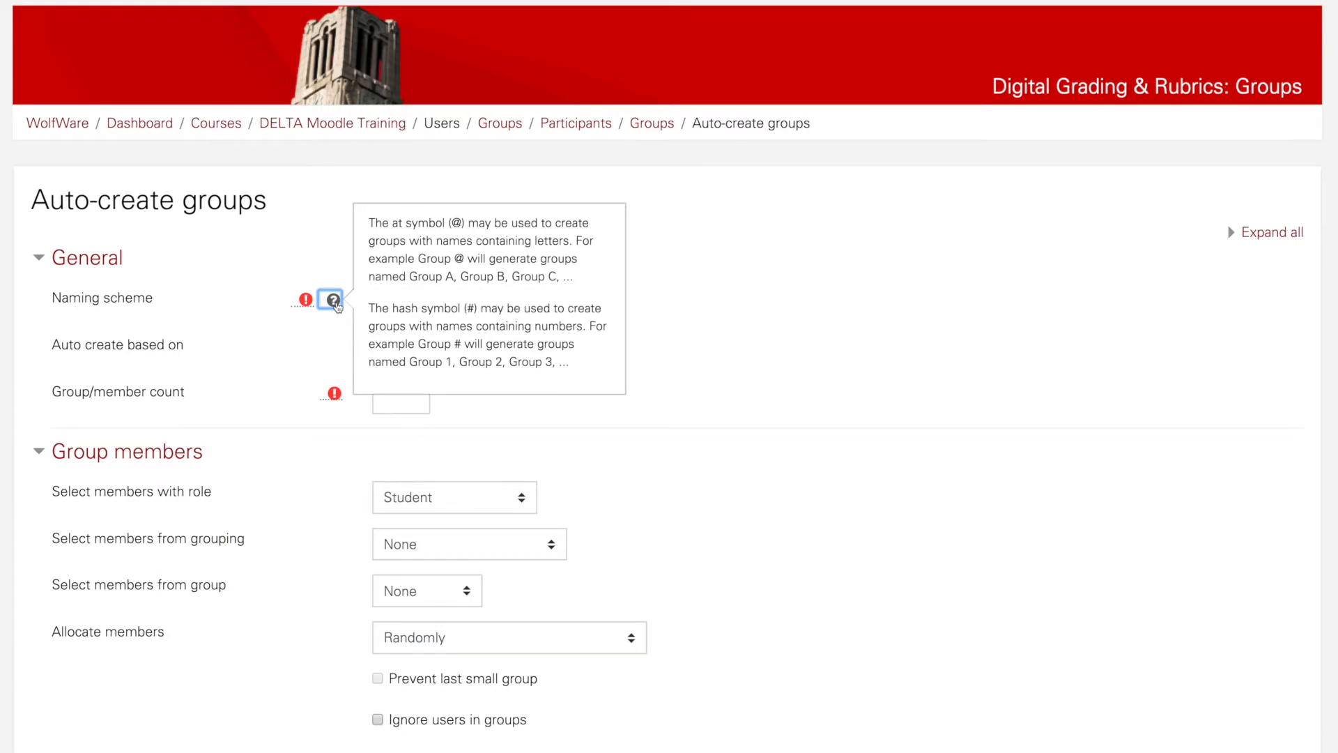
click(709, 442)
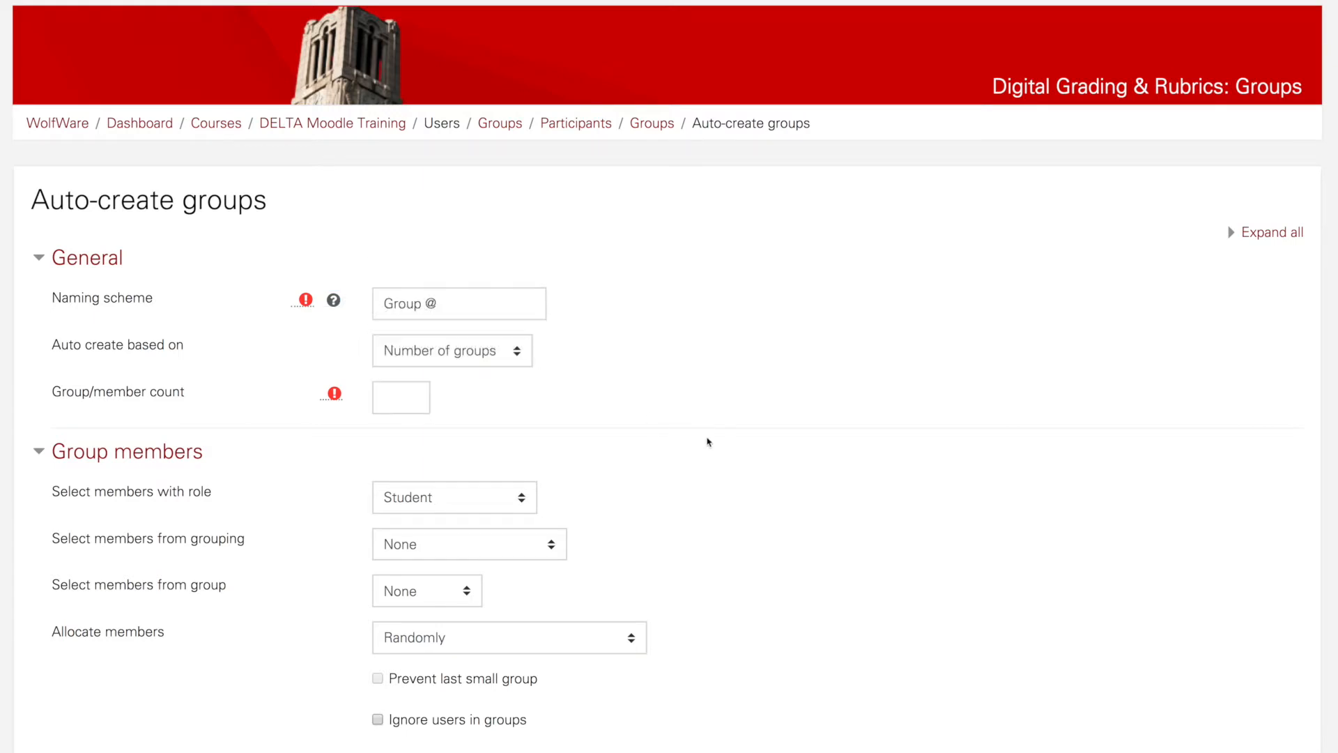
click(504, 358)
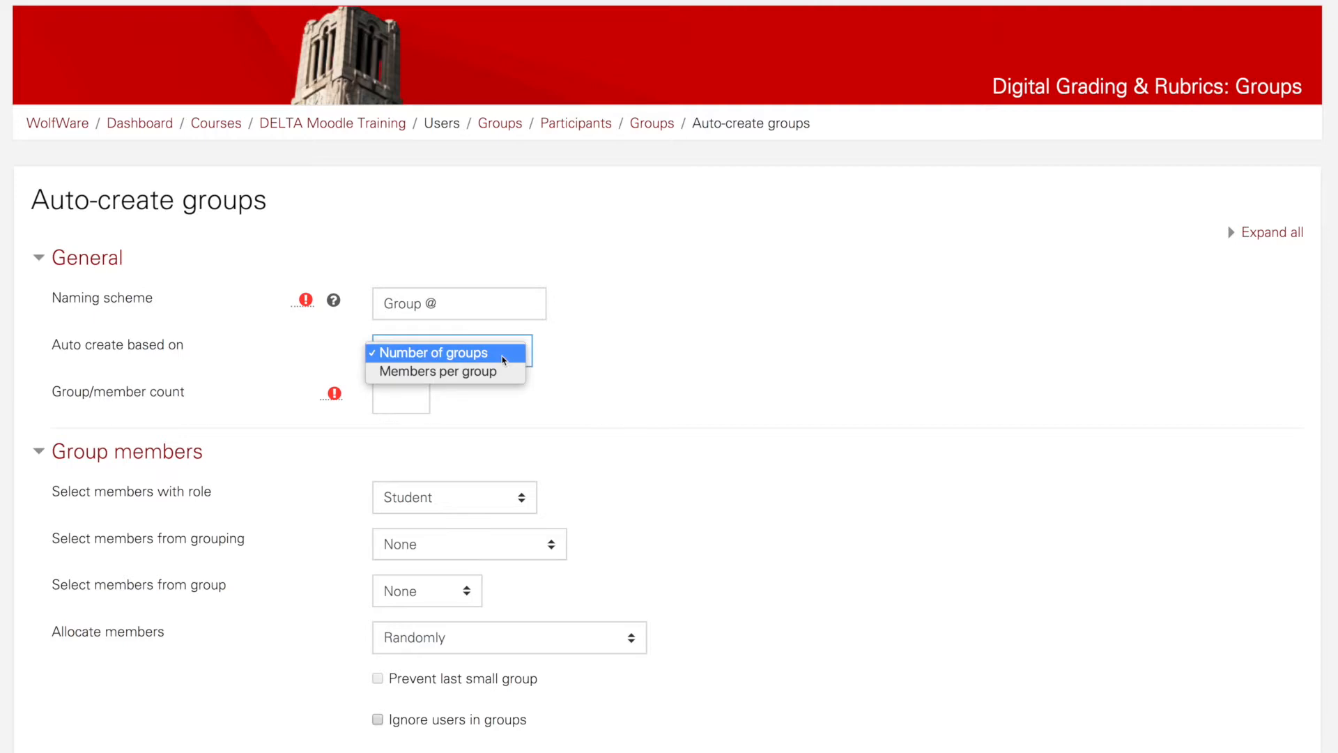
click(651, 381)
click(652, 123)
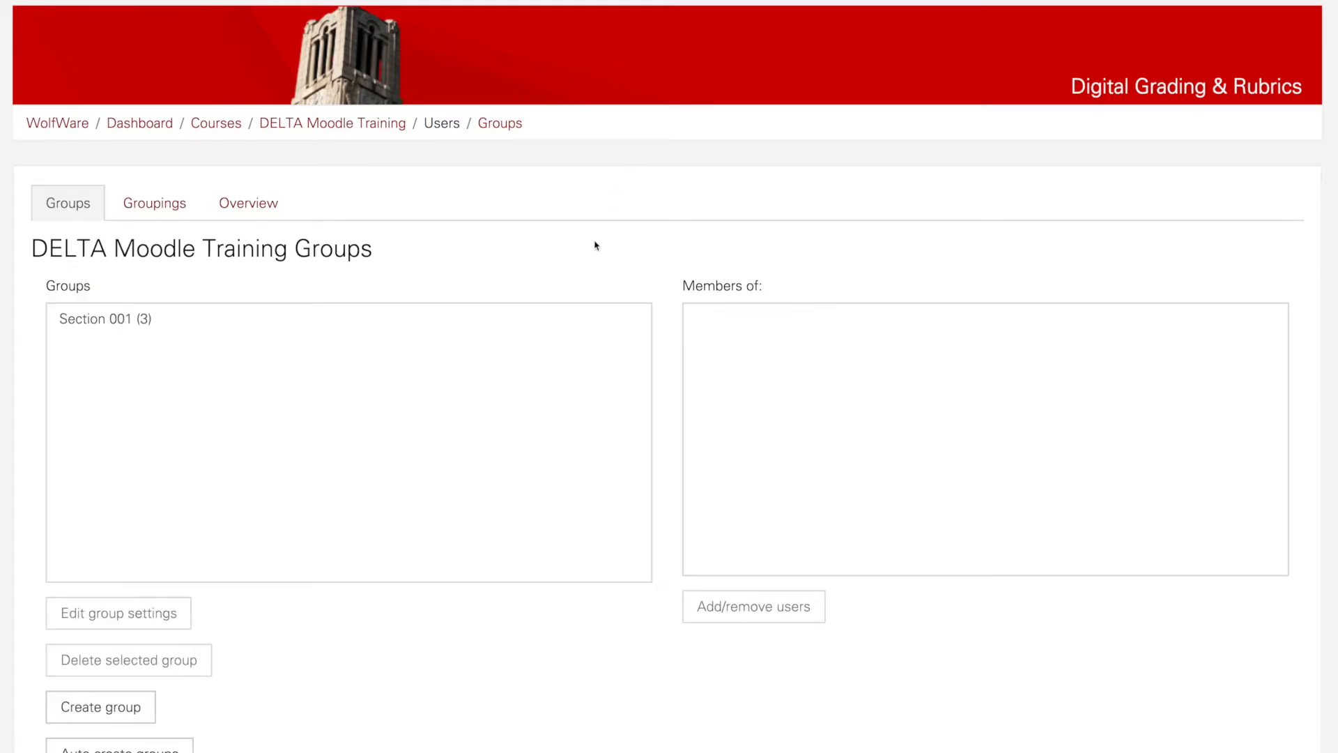
Add the Section 001 group to Example Forum Grouping and return to the list of groupings
click(171, 199)
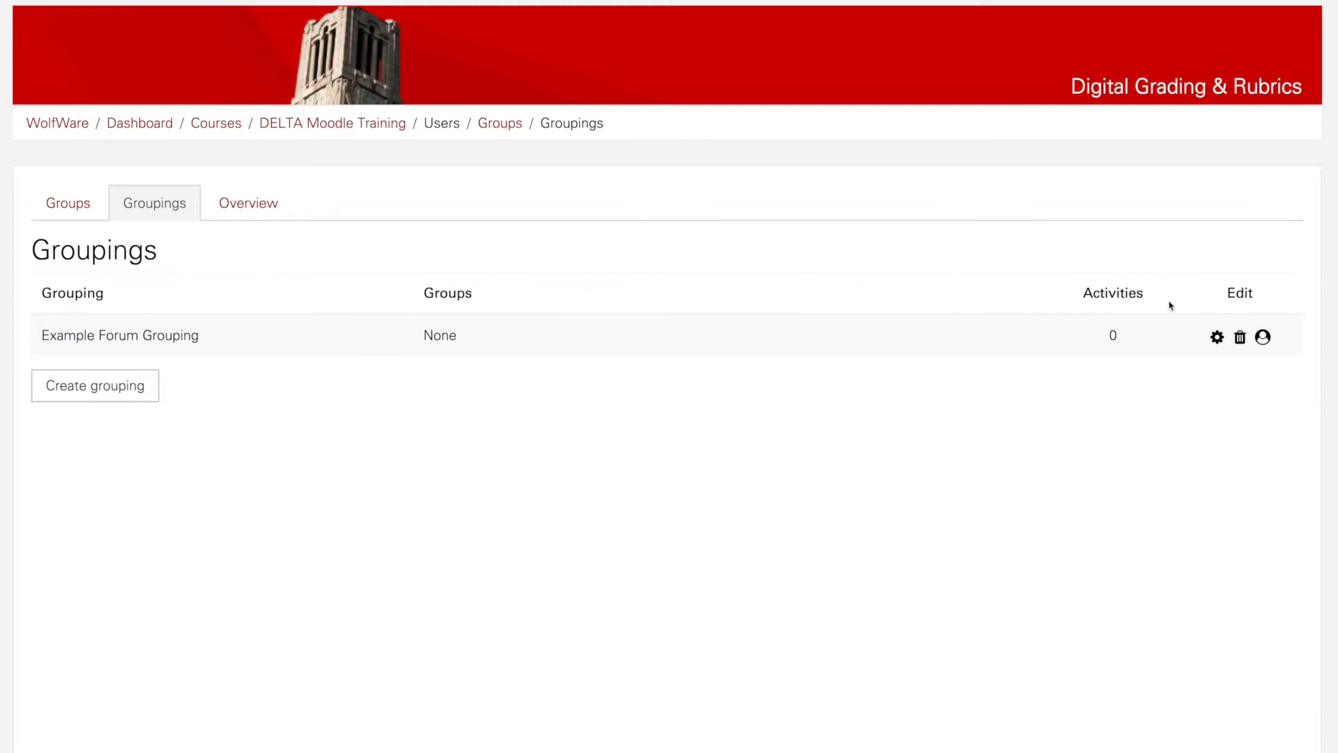
click(1217, 338)
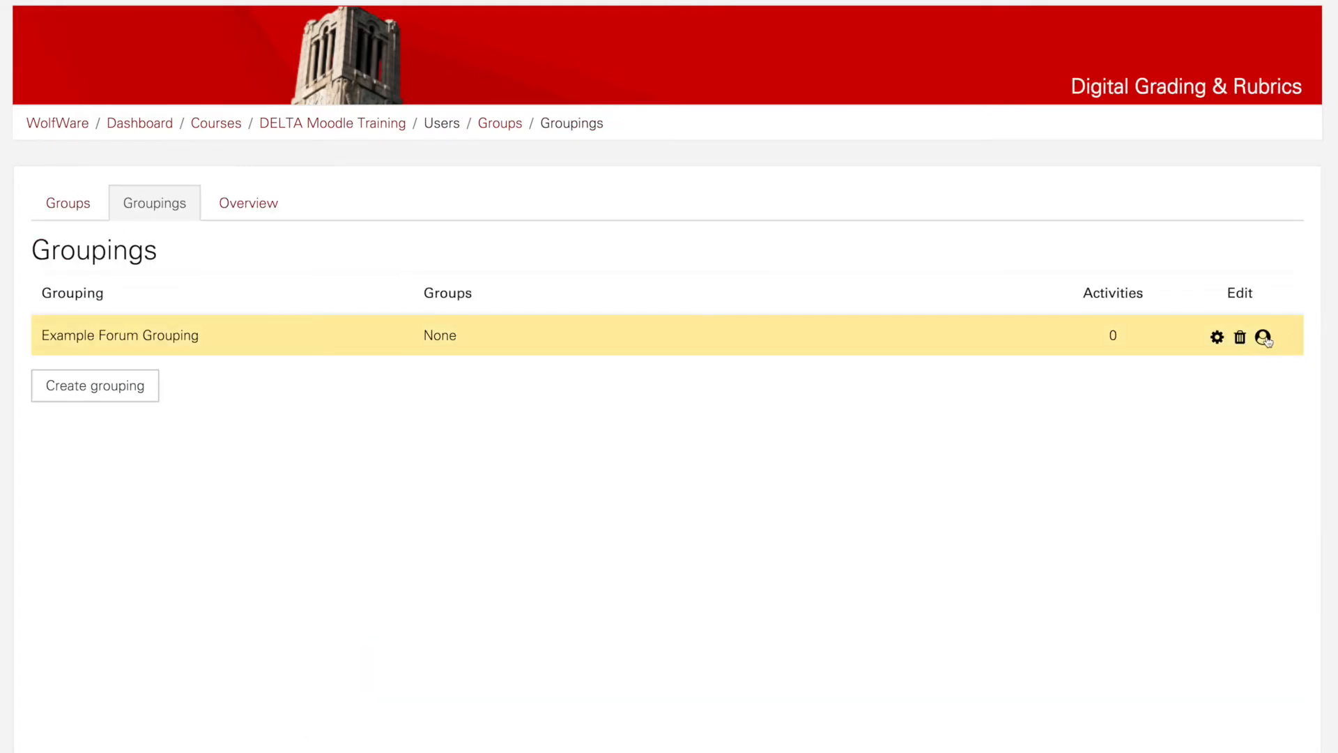
click(1263, 338)
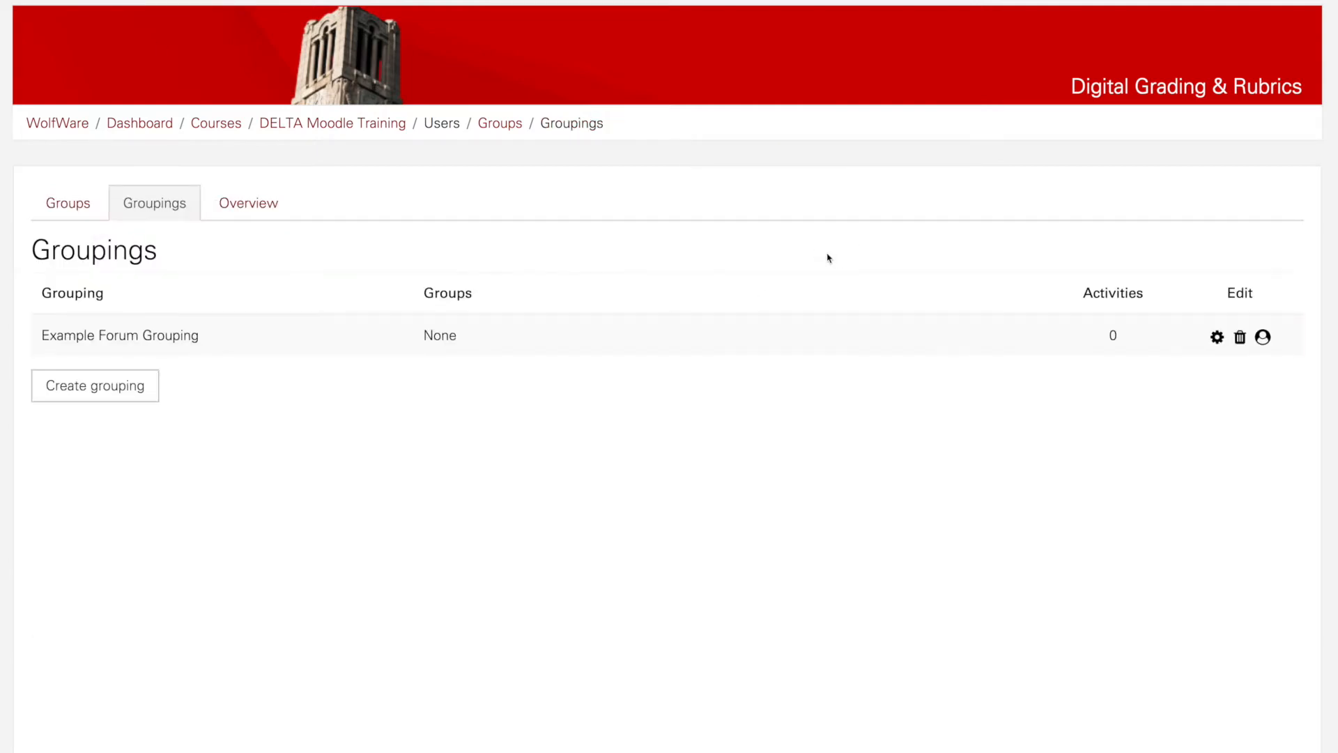
click(1263, 339)
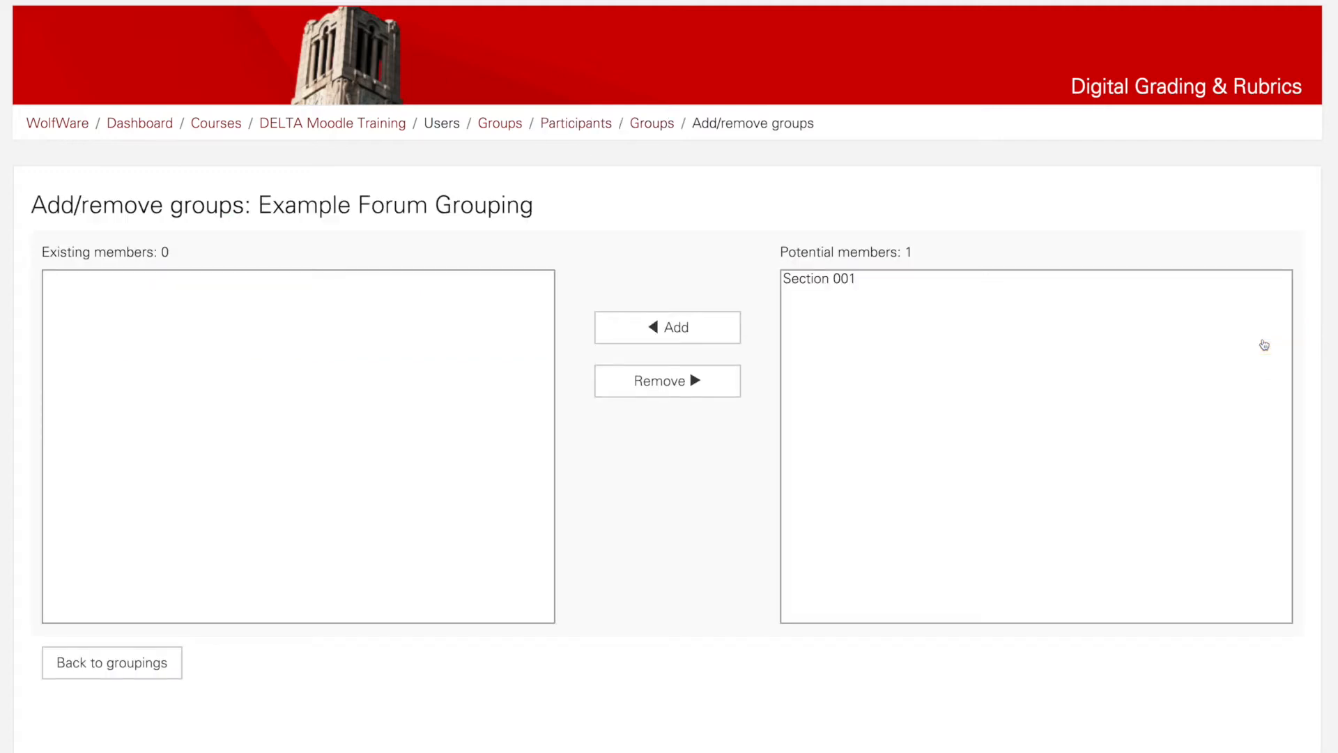
click(834, 286)
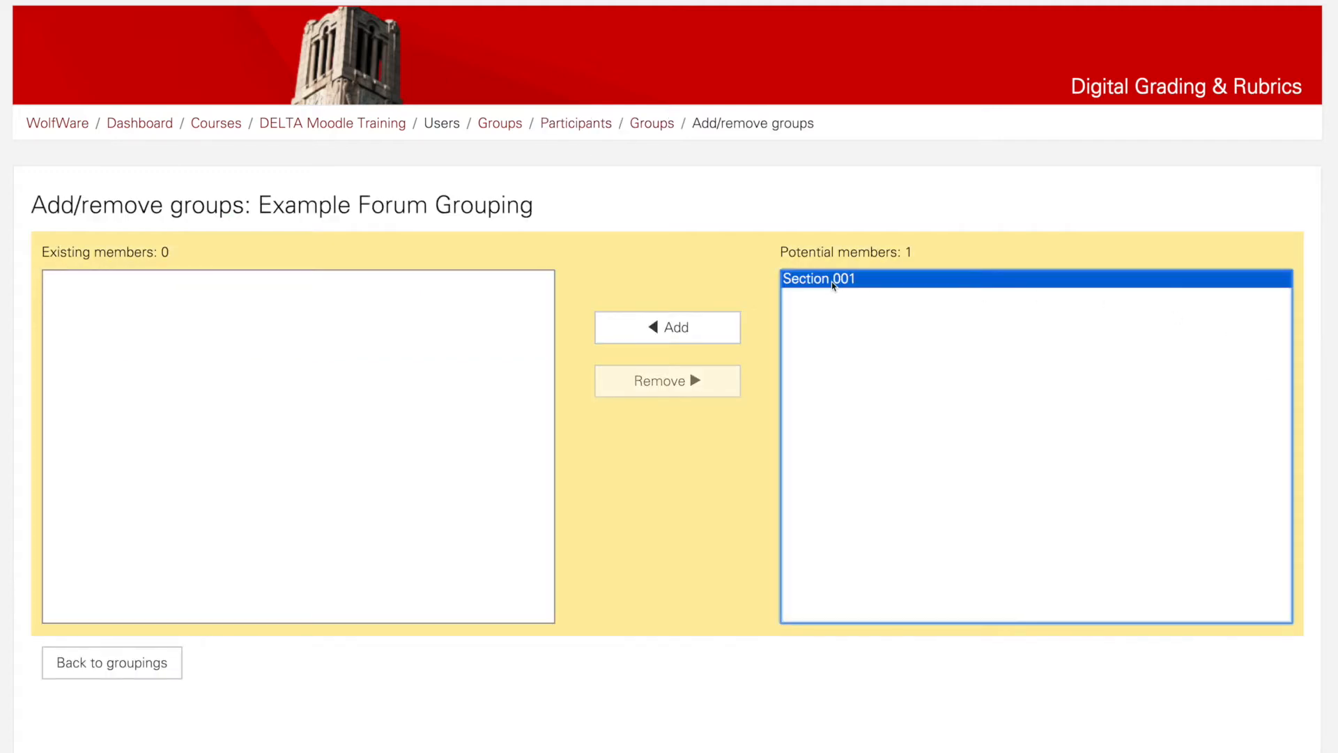
click(672, 329)
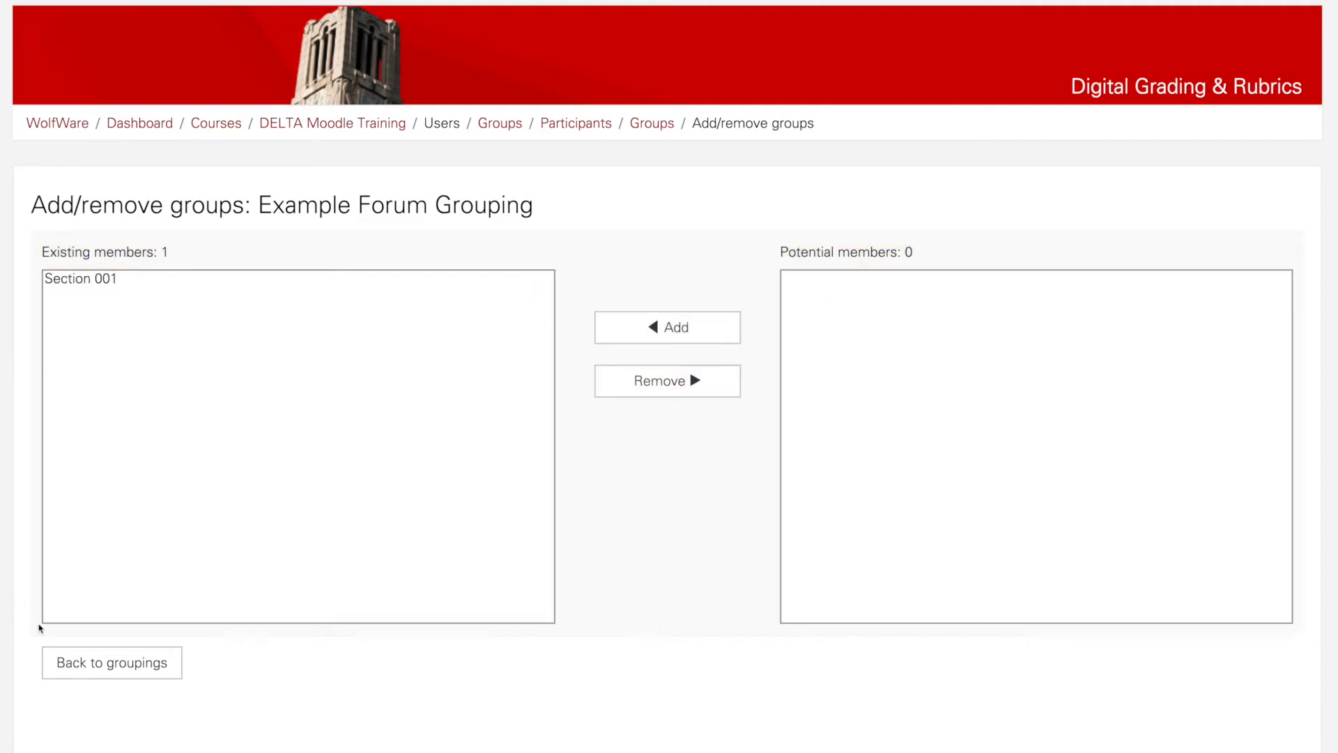
click(171, 671)
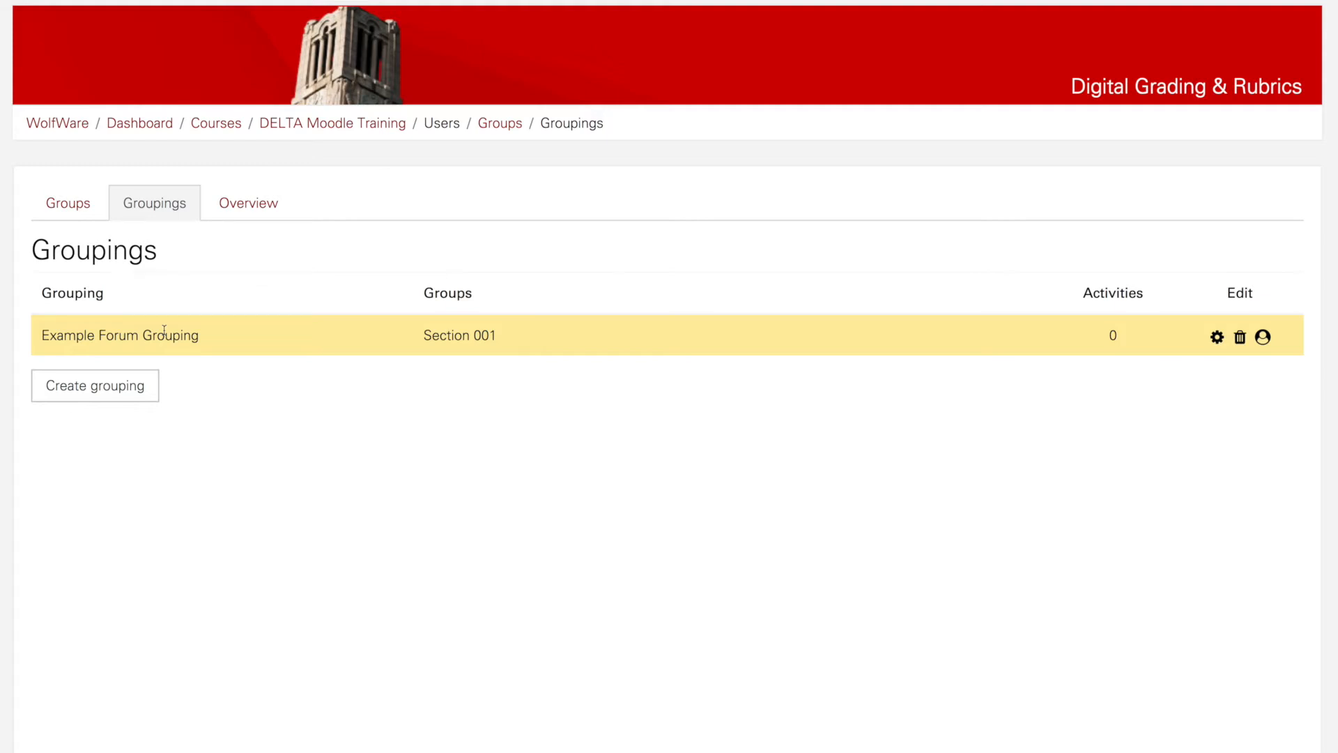
Return to the DELTA Moodle Training course page and turn editing on
click(373, 126)
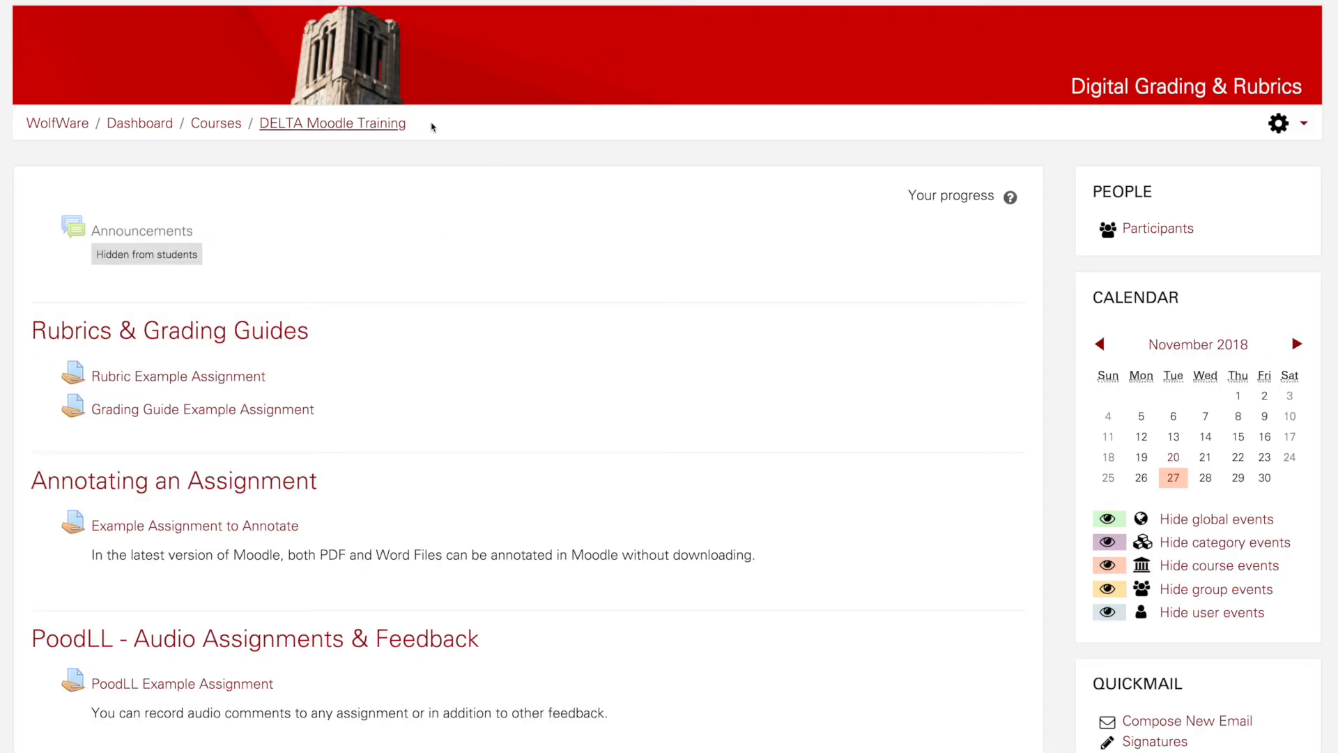
click(1280, 124)
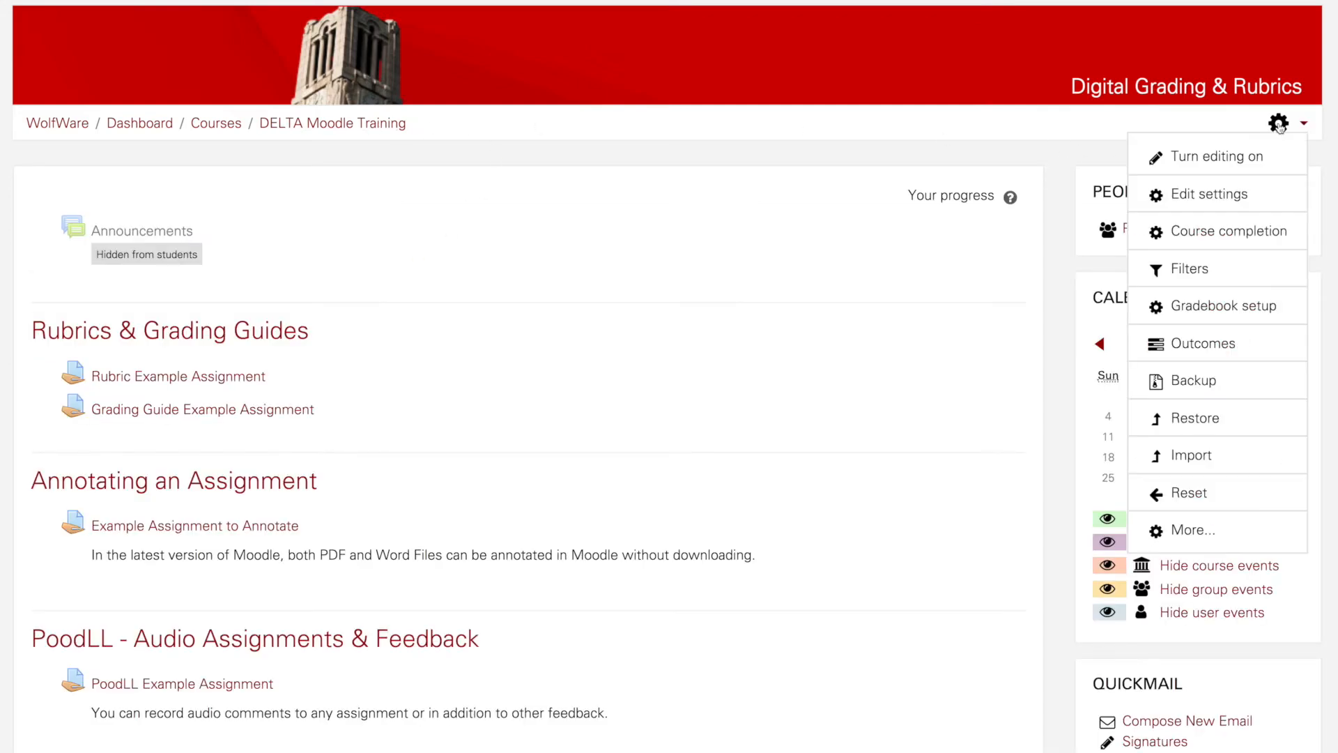
click(1234, 158)
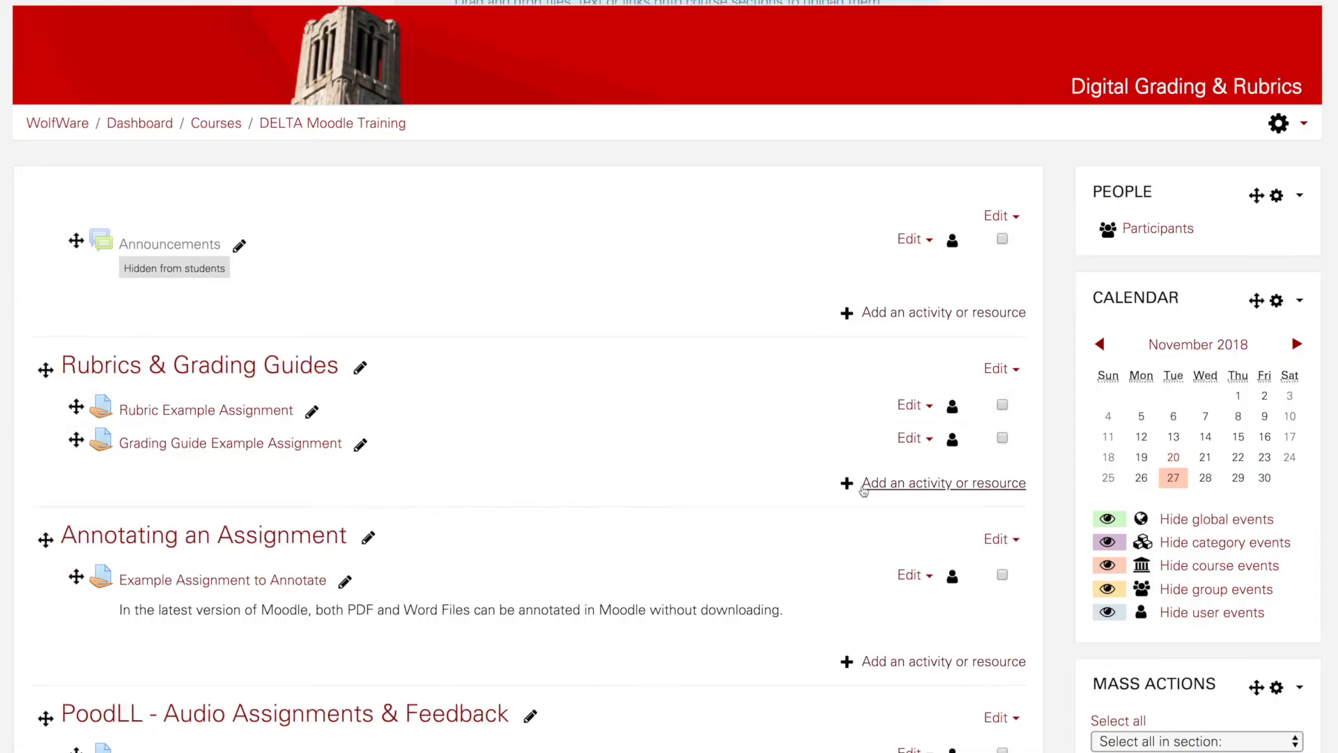
Add a Forum activity to the Rubrics & Grading Guides section and name it "Example Forum"
click(898, 485)
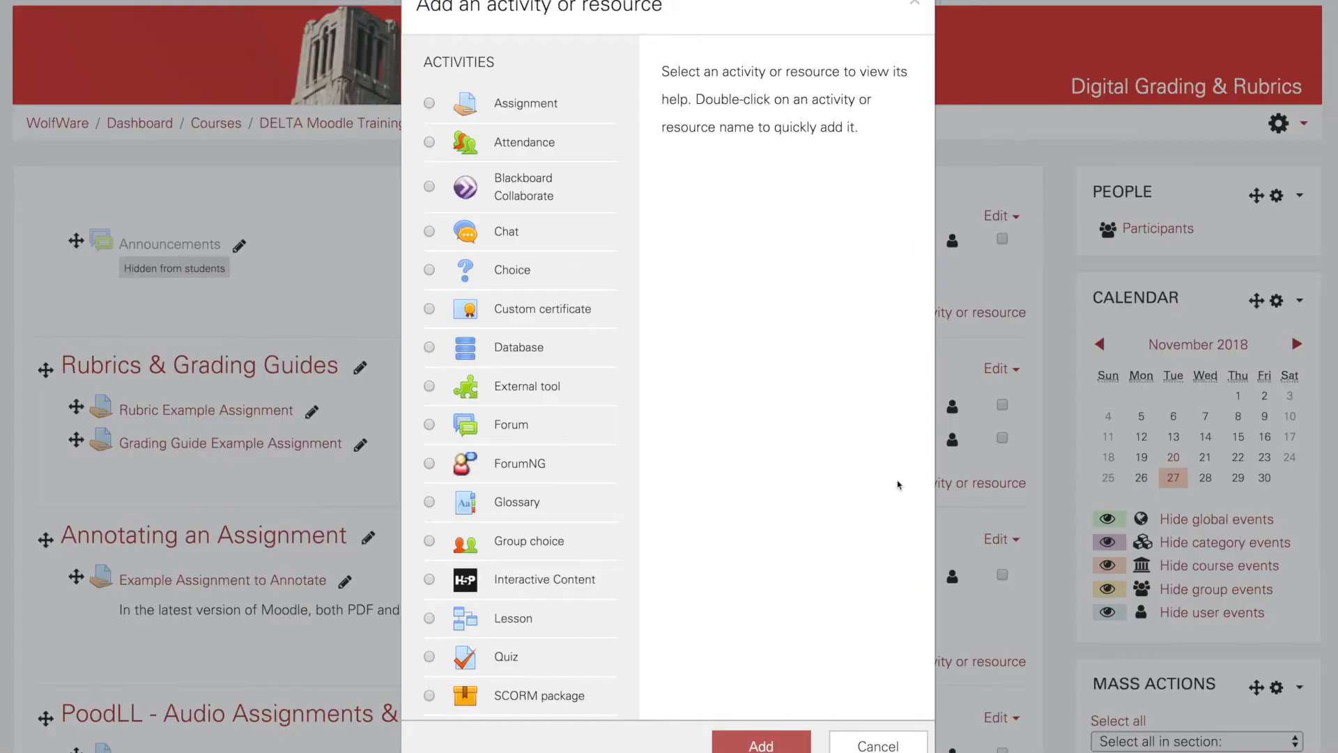
click(429, 426)
click(784, 745)
click(494, 309)
text(Exa)
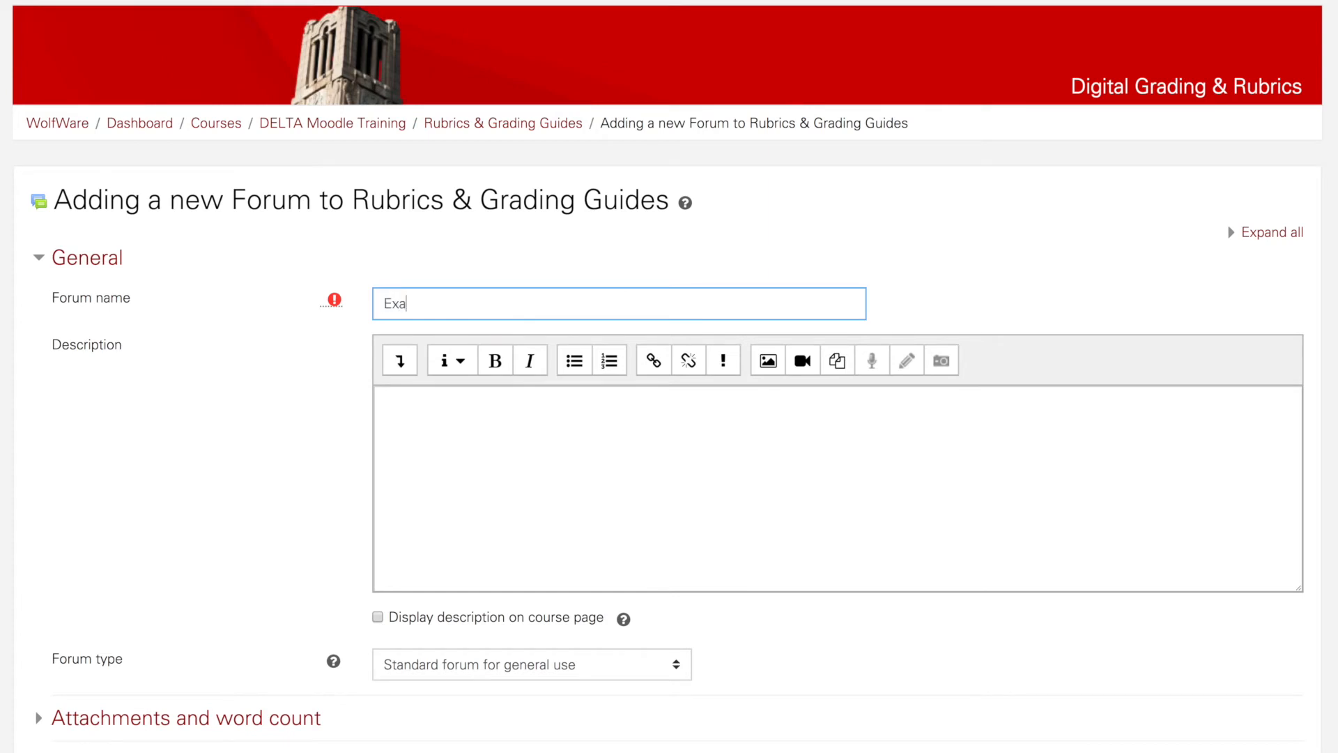
text(mple Forum)
In the forum's common module settings, read the group mode help and set the group mode to Separate groups
scroll(669, 376, down, 8)
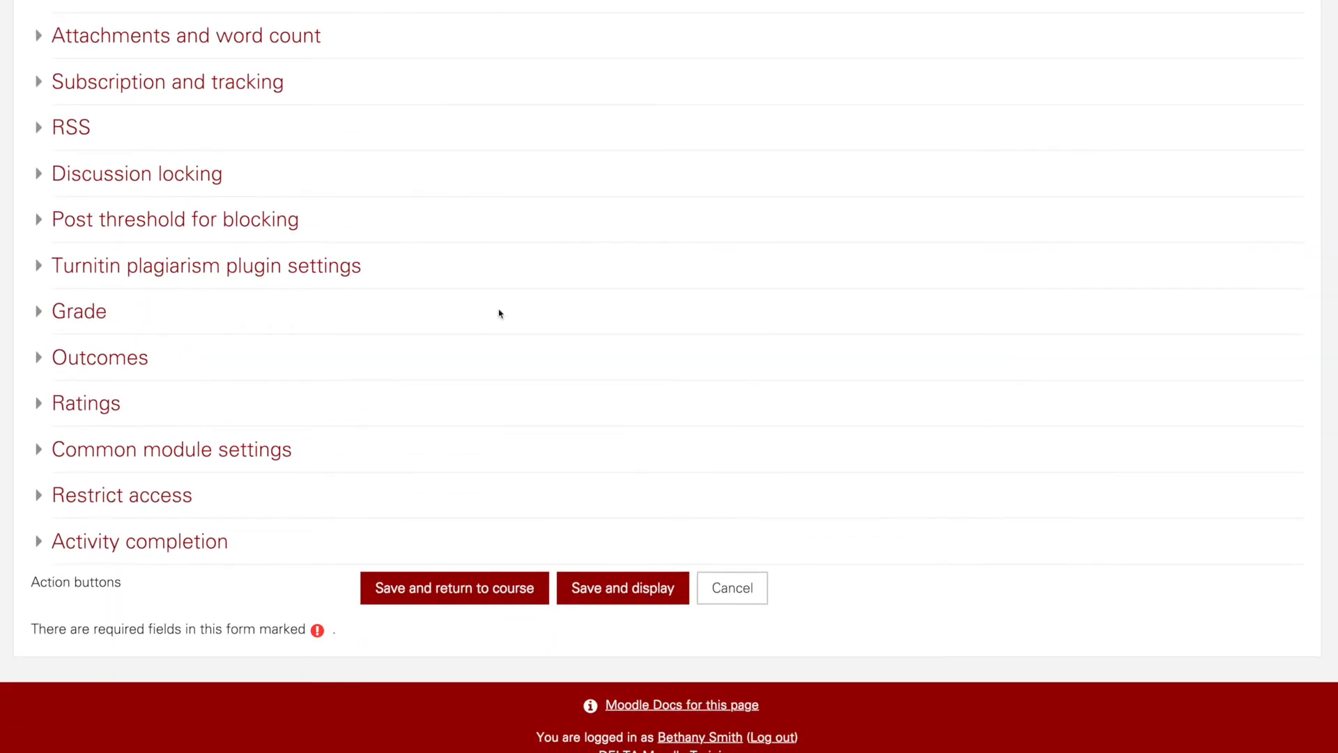
click(202, 452)
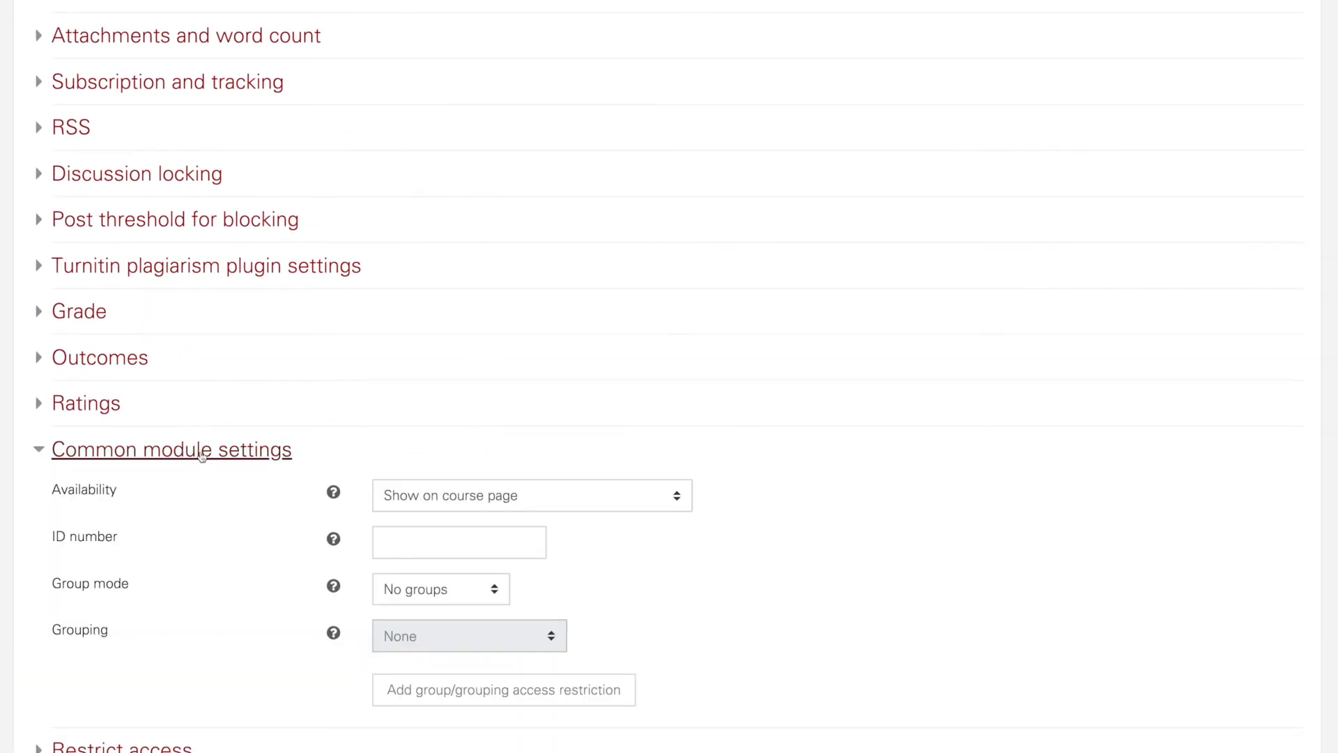
scroll(202, 454, down, 2)
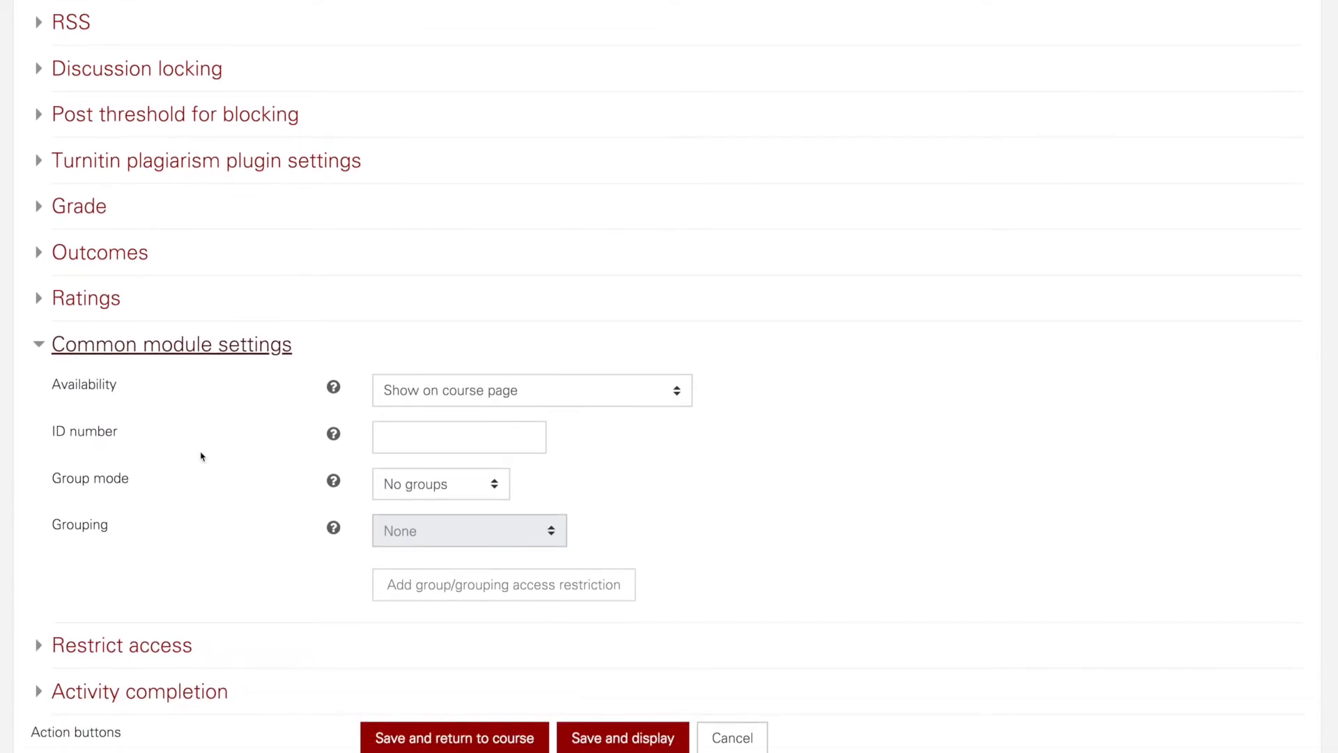
click(333, 480)
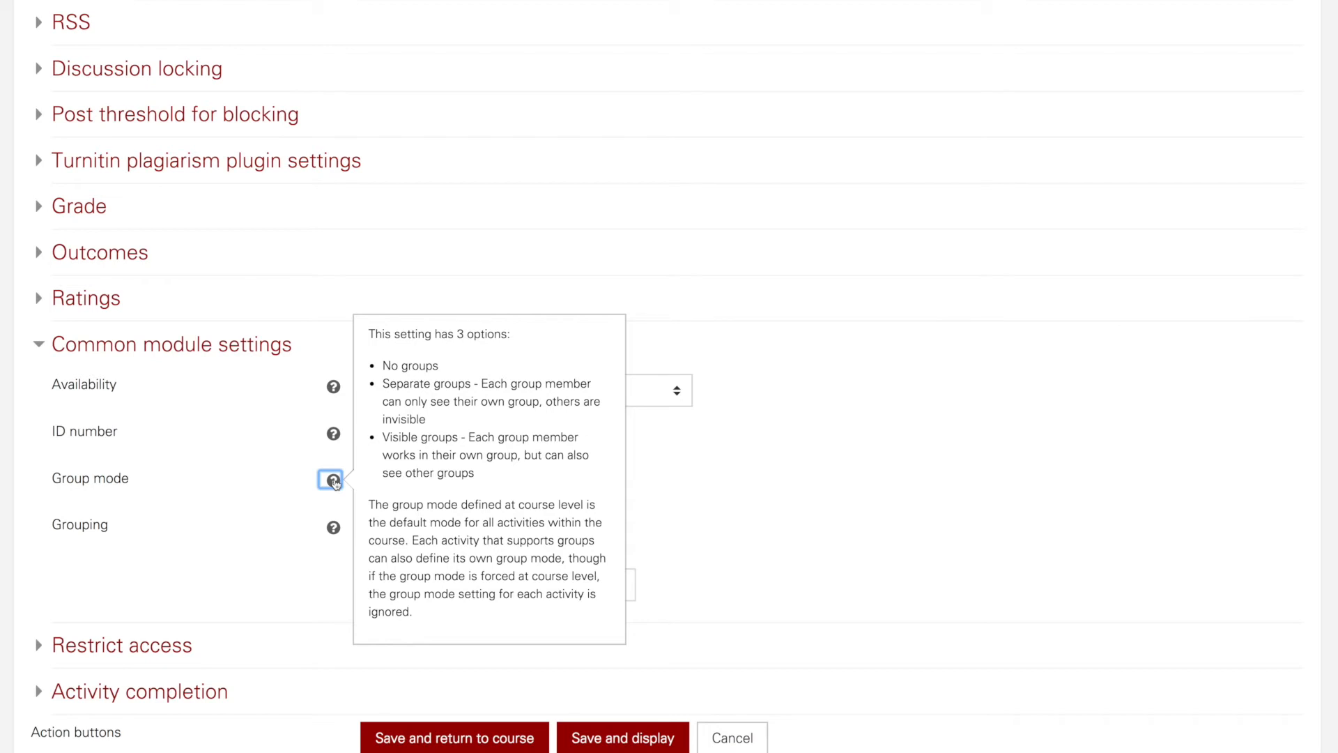
click(297, 482)
click(411, 484)
click(424, 503)
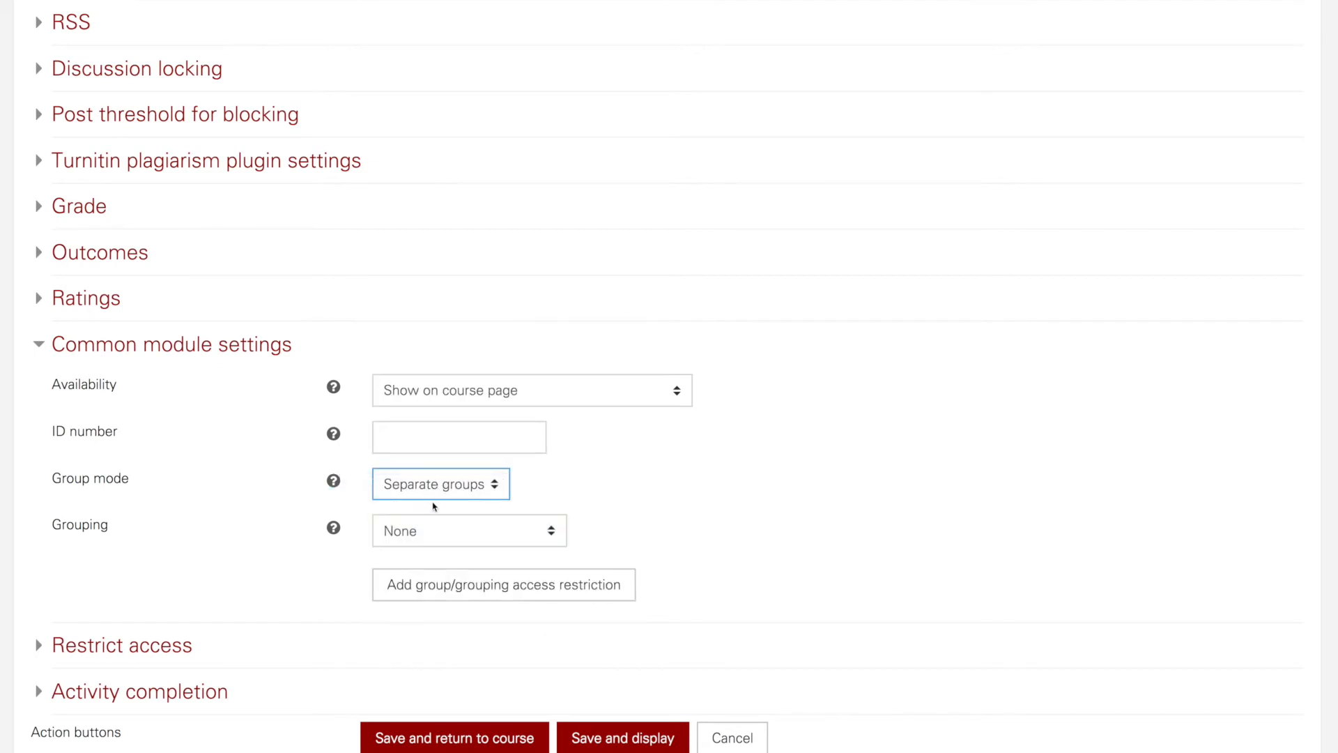
Set the forum's grouping to Example Forum Grouping, then save and display the forum
click(432, 539)
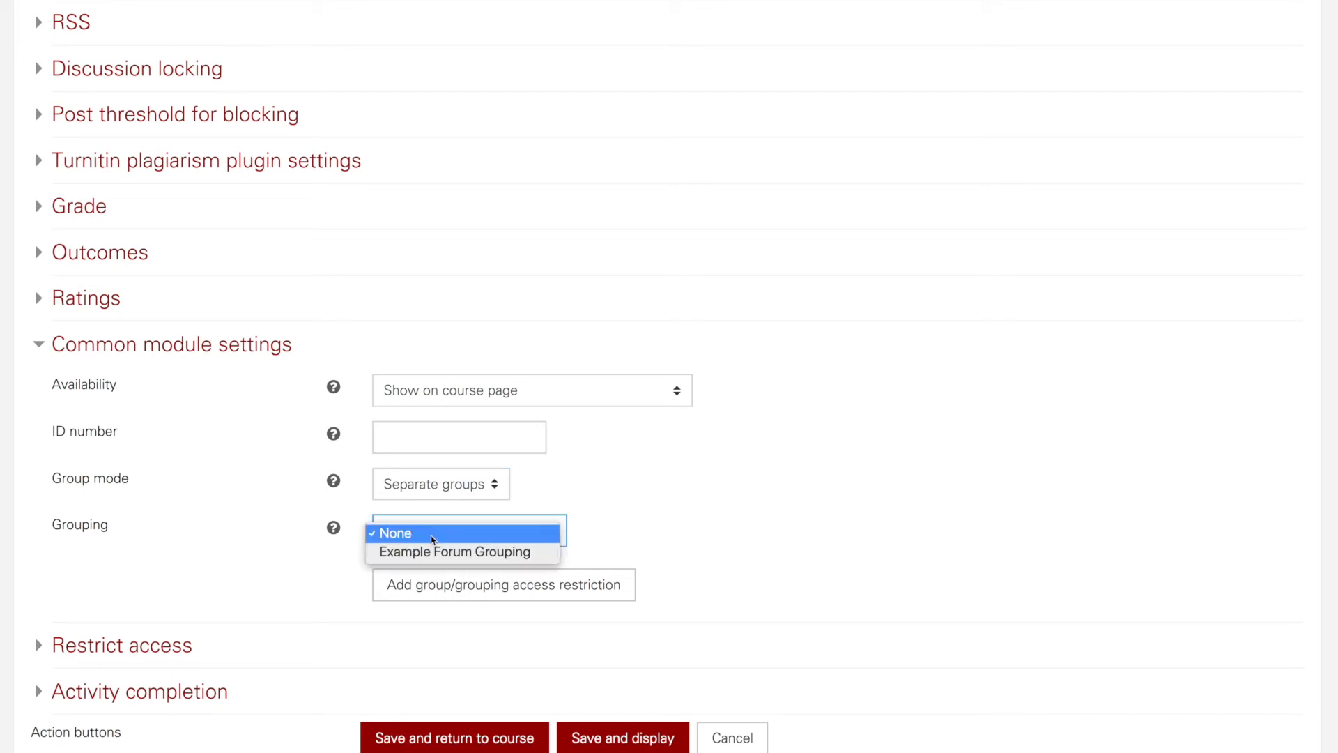
click(520, 553)
click(638, 735)
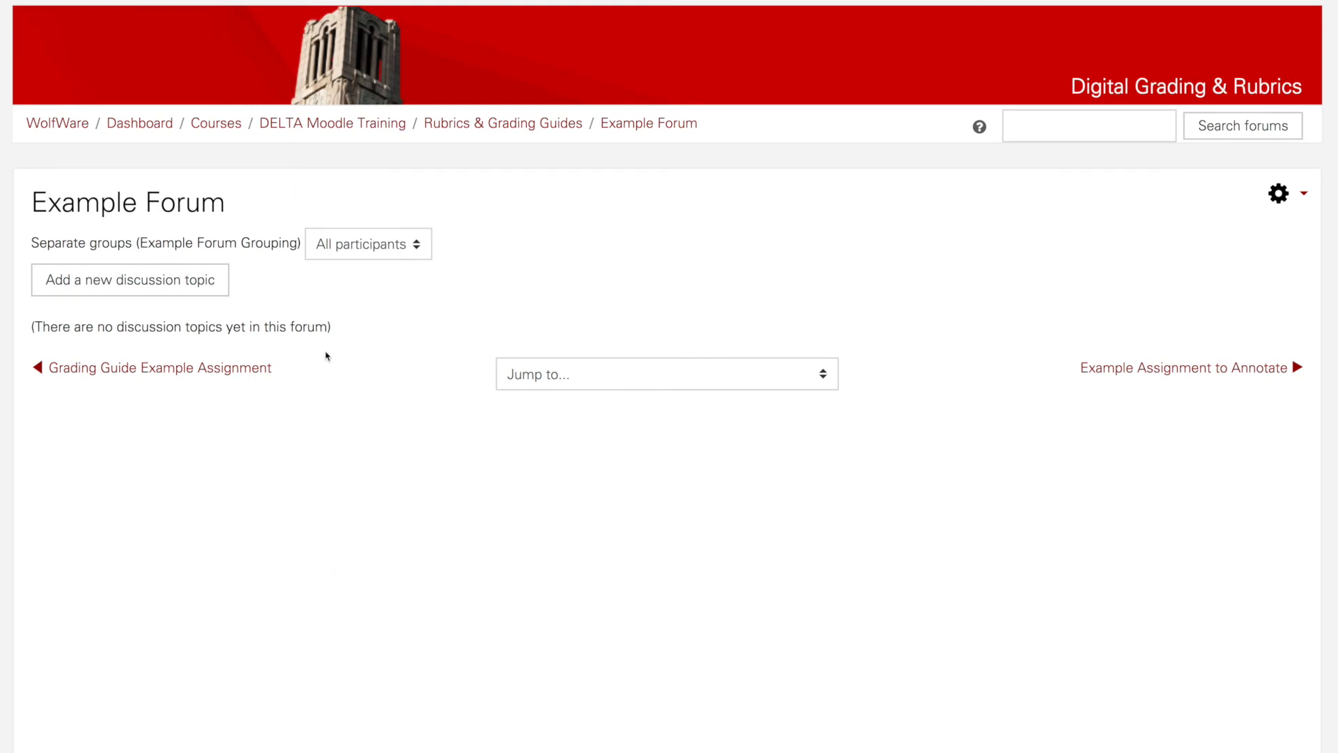
Check the group choices available in Example Forum without changing the selection, and go back to the Rubrics & Grading Guides section
click(402, 244)
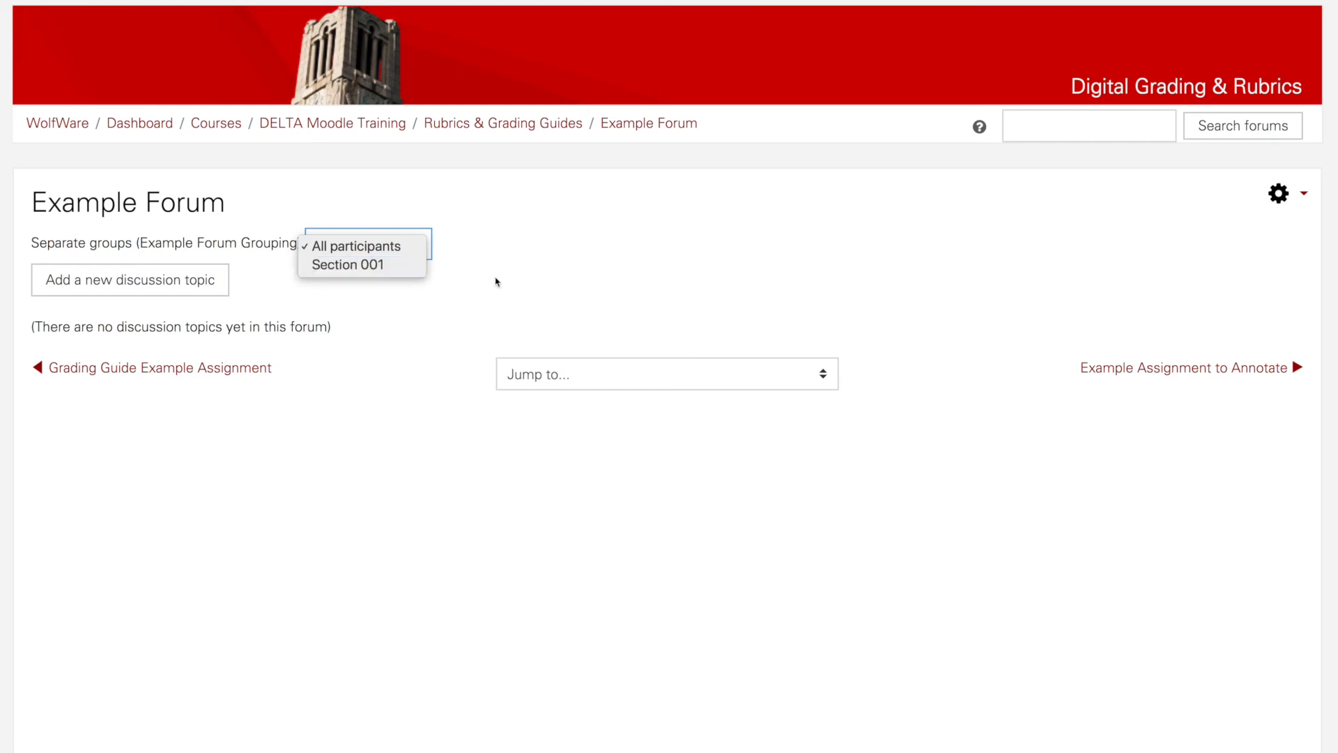
click(481, 283)
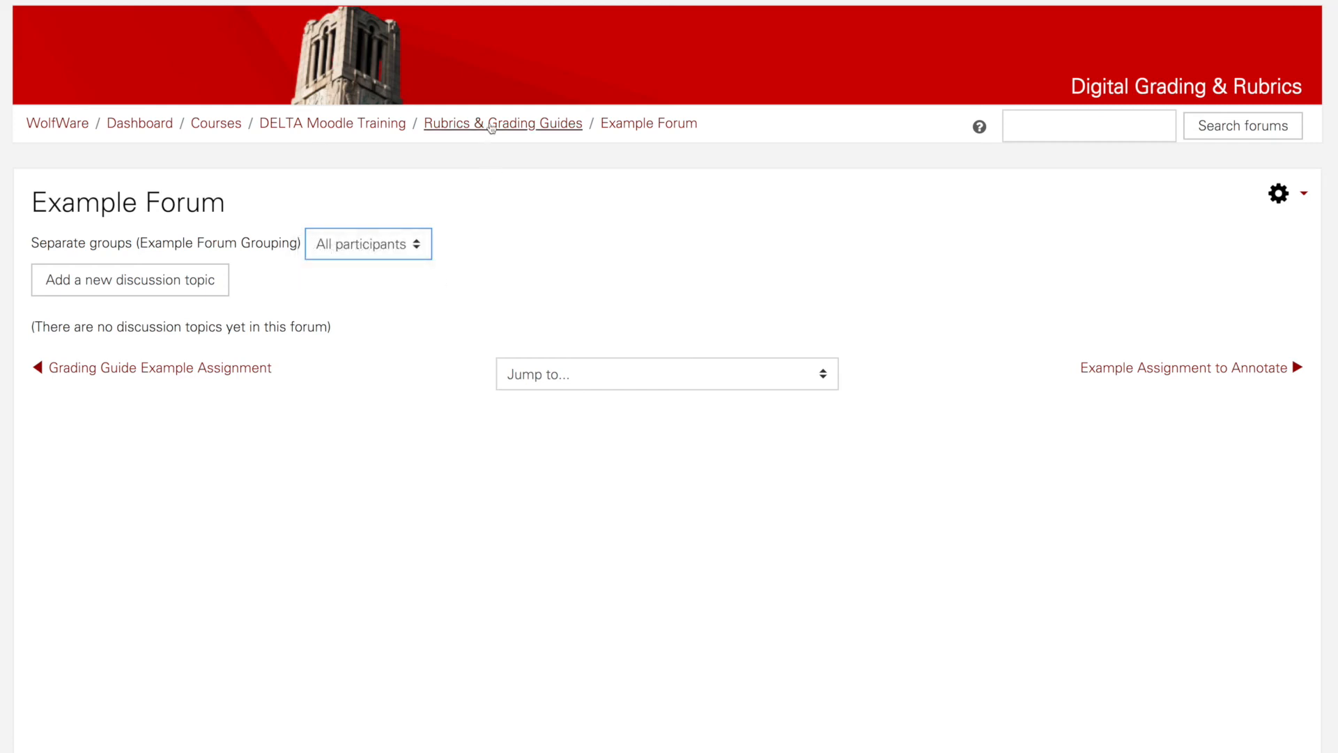
click(491, 128)
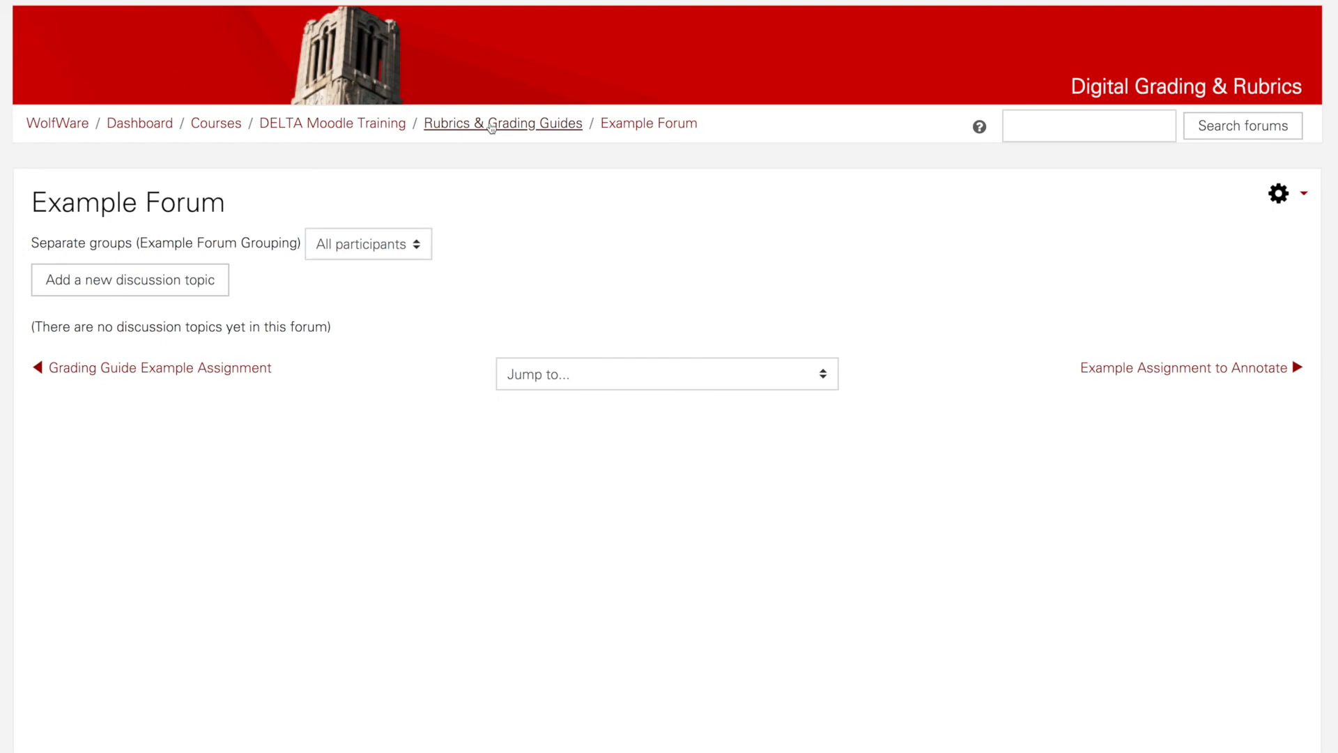